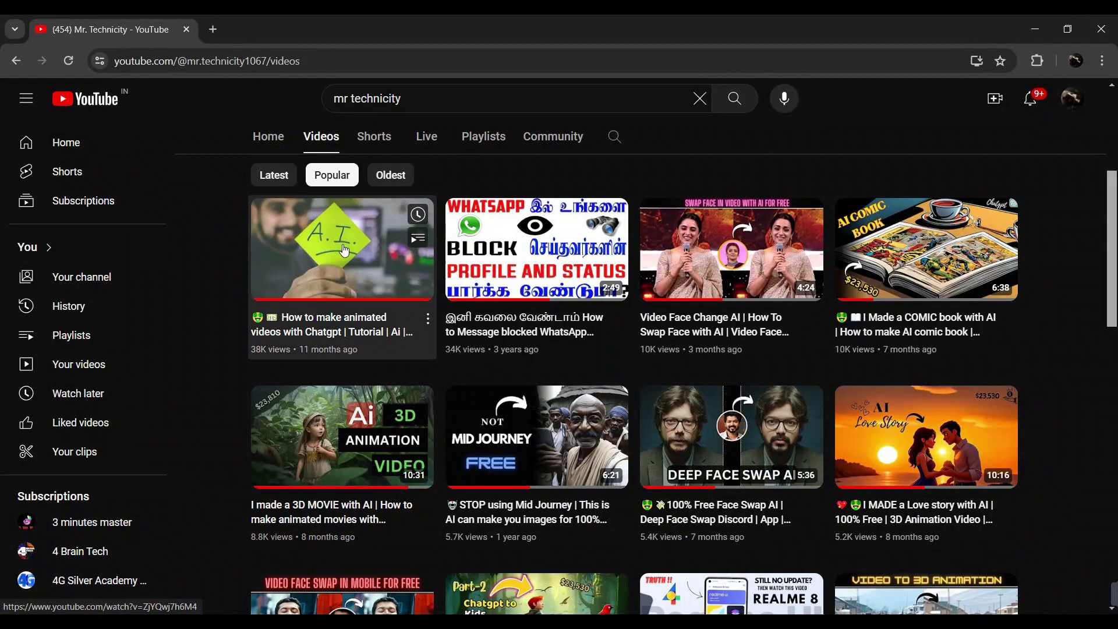
Step: Play the channel's ChatGPT animated-video tutorial from the Popular videos row and jump to about 1:22
left_click(344, 250)
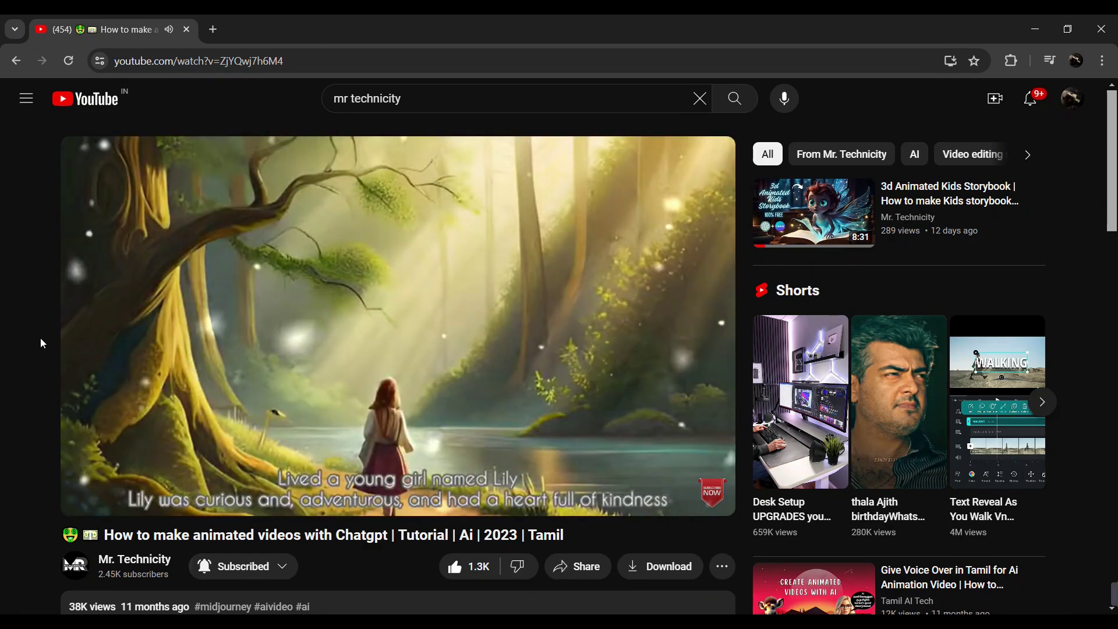
left_click_drag(236, 480, 288, 480)
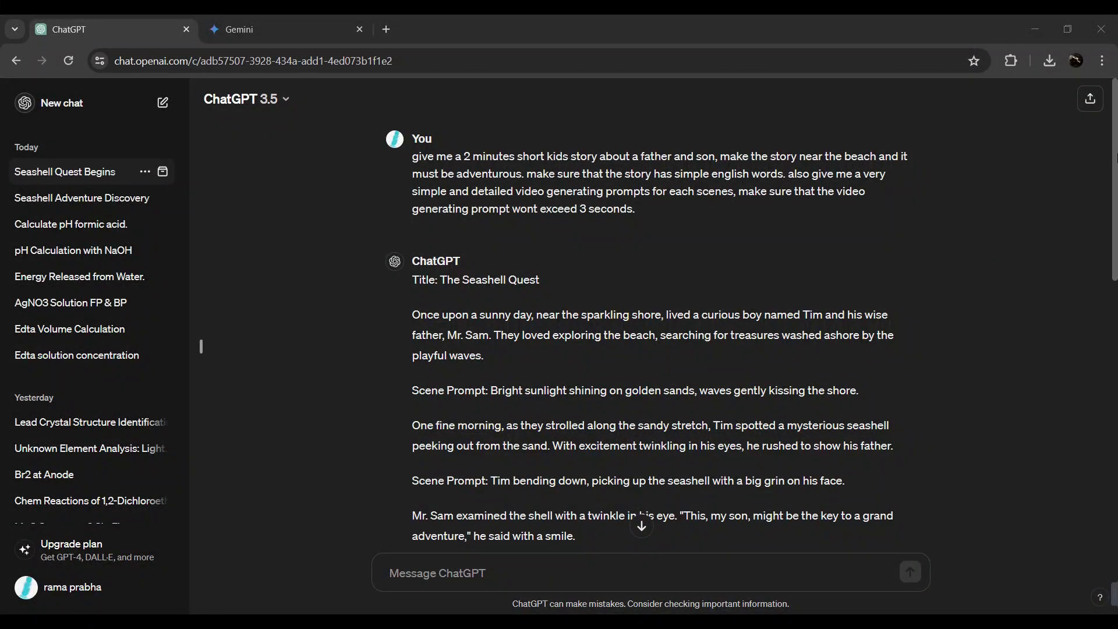
scroll(1116, 164, "down", 1)
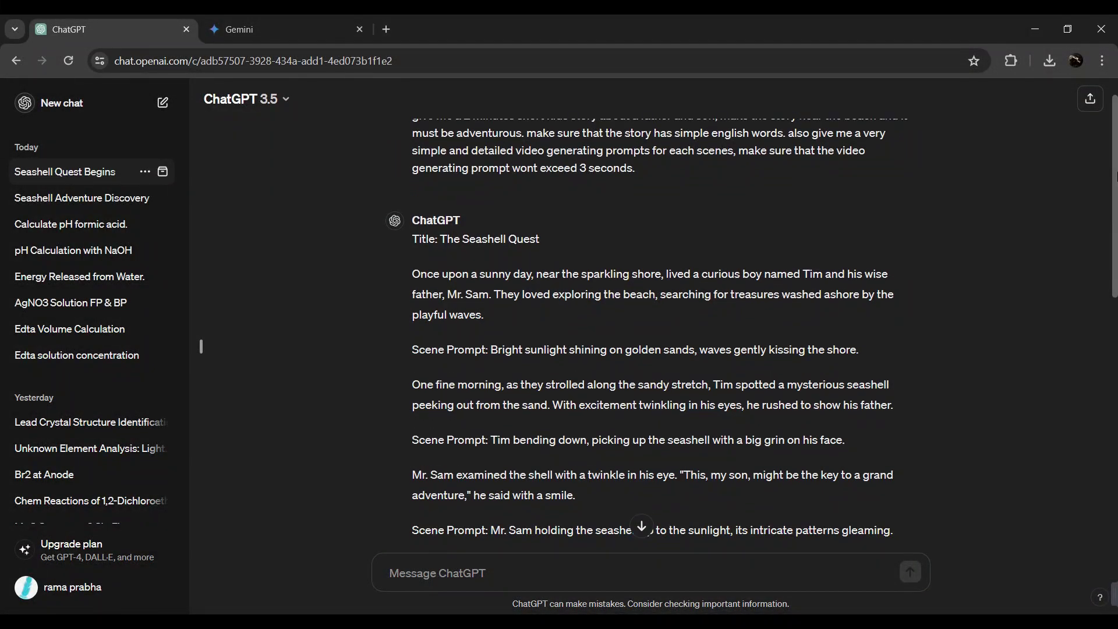
scroll(1116, 175, "down", 1)
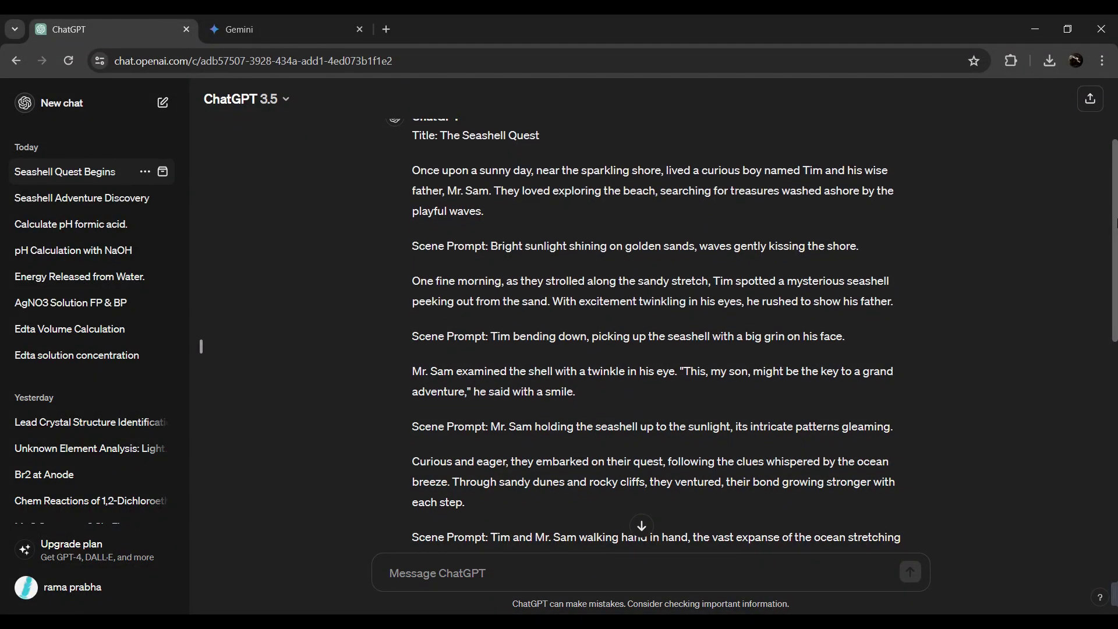
left_click_drag(1116, 230, 1116, 440)
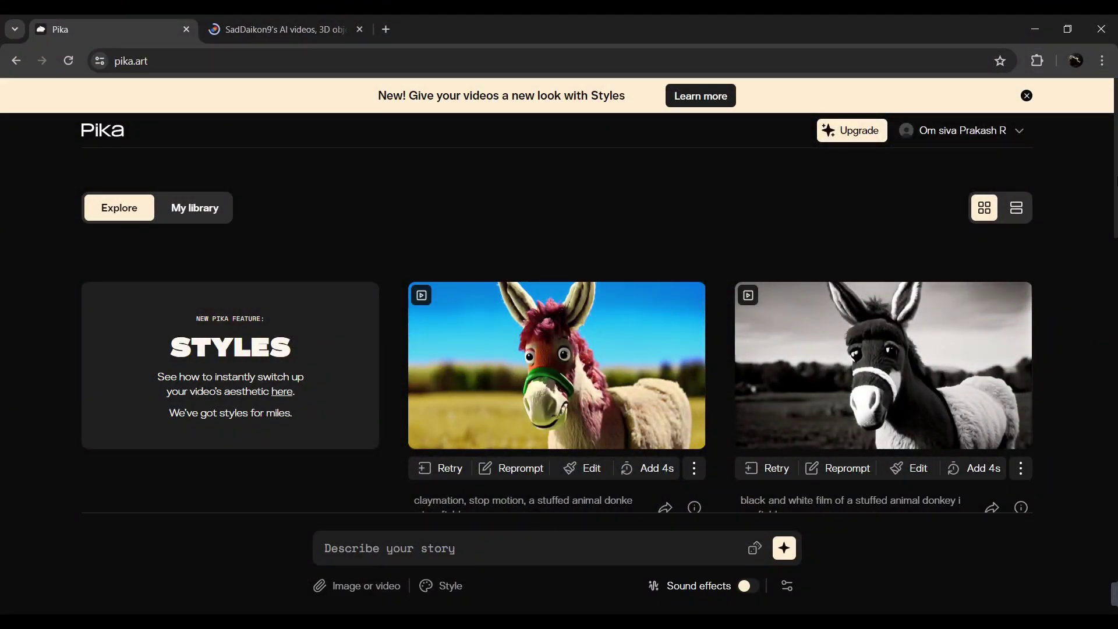
Step: Browse Pika's Explore feed, then open My library of generated story clips
scroll(557, 326, "down", 15)
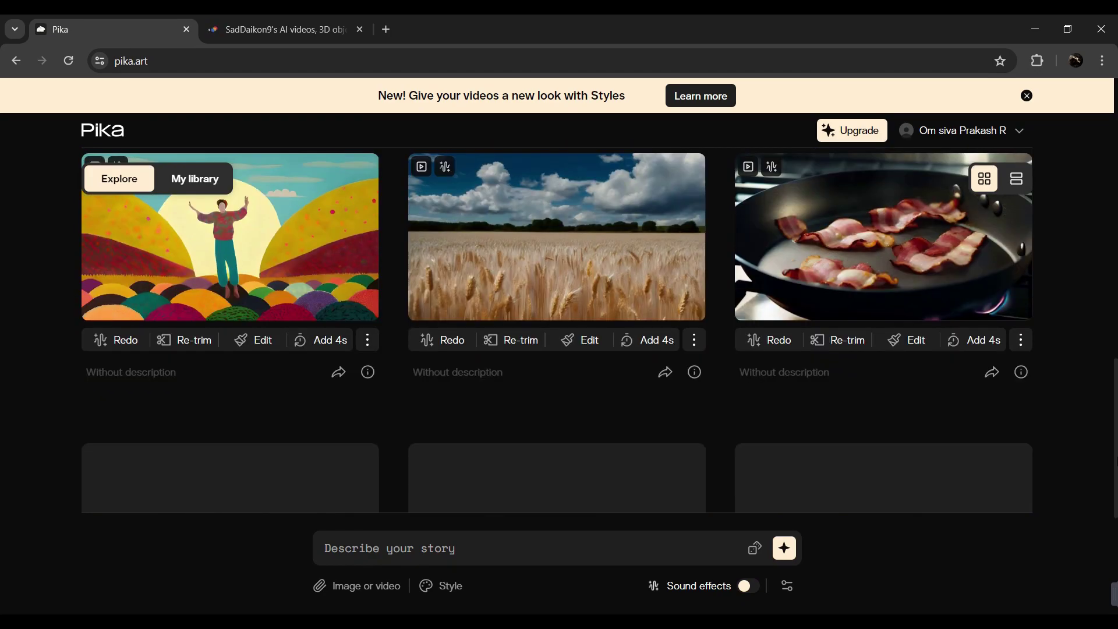
scroll(557, 326, "up", 15)
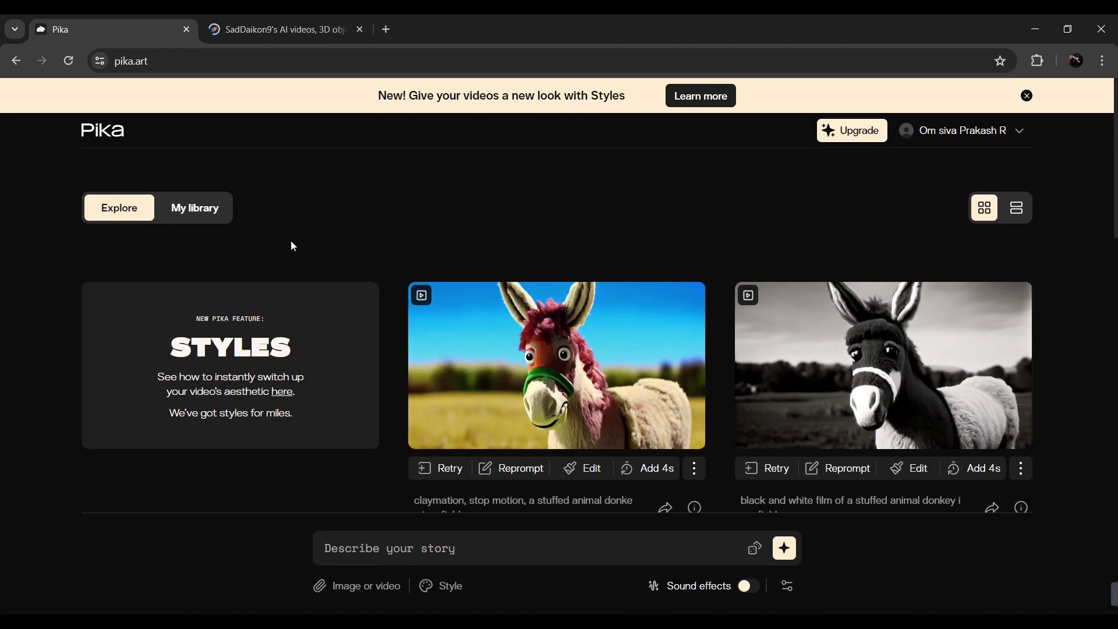
left_click(172, 203)
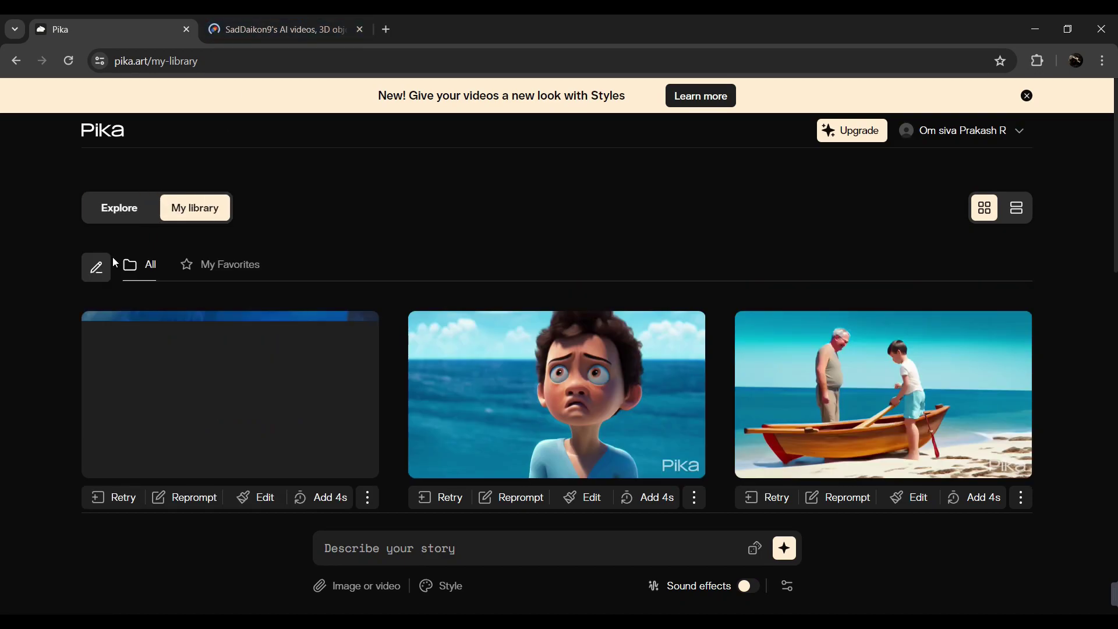
left_click(304, 19)
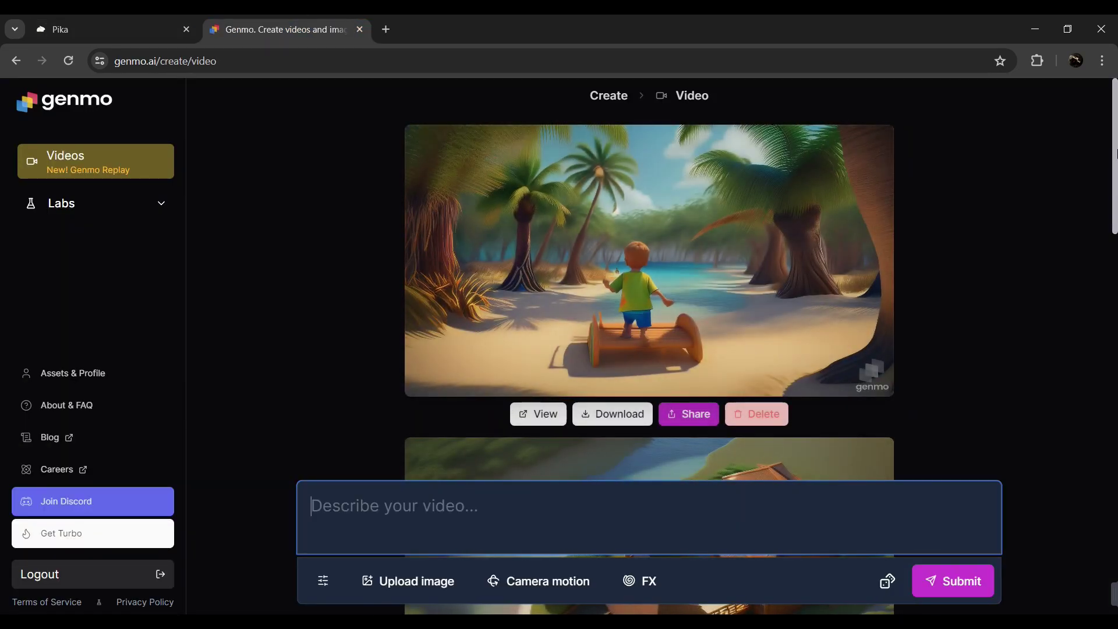
Step: Review Genmo's earlier beach and house clips, then go to genmo.ai's video prompt page through Labs
left_click_drag(1113, 169, 1116, 128)
scroll(1113, 174, "down", 2)
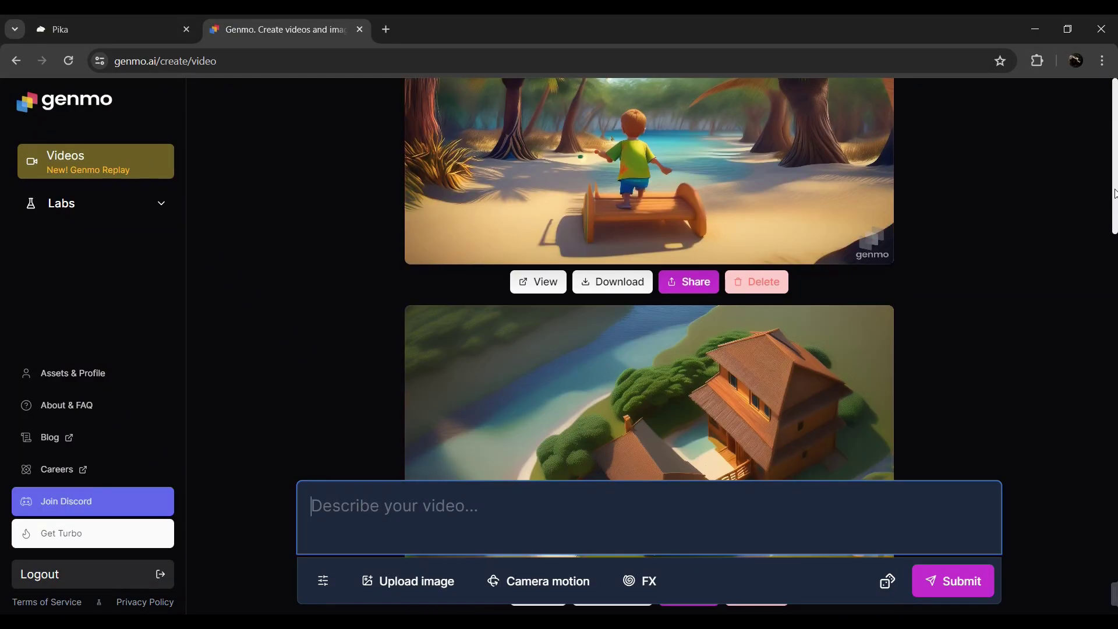
scroll(1115, 193, "down", 1)
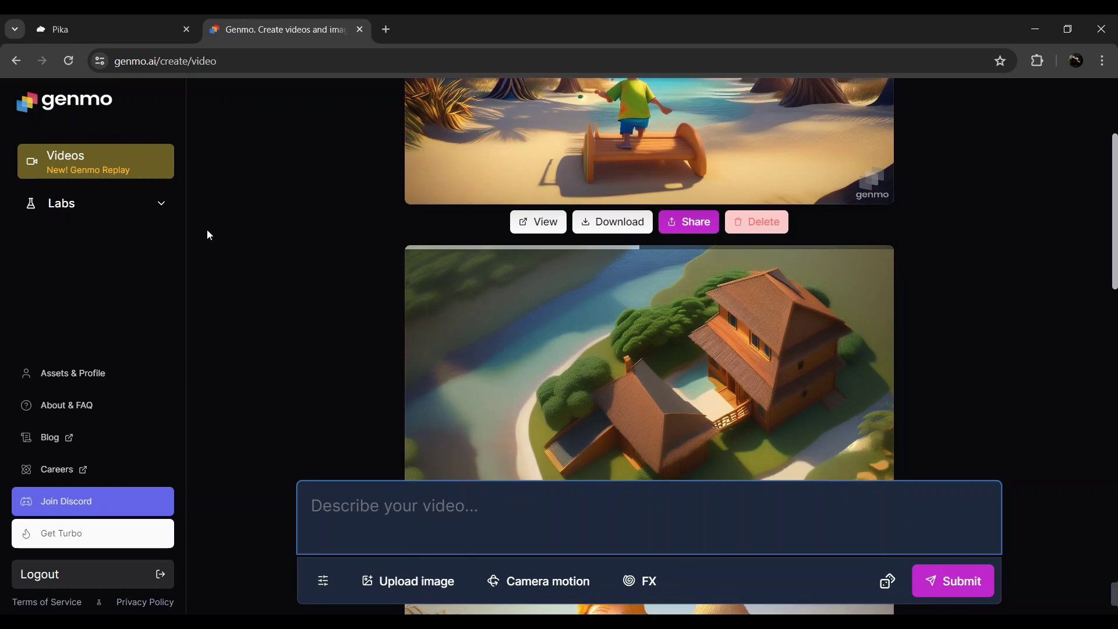
left_click(158, 205)
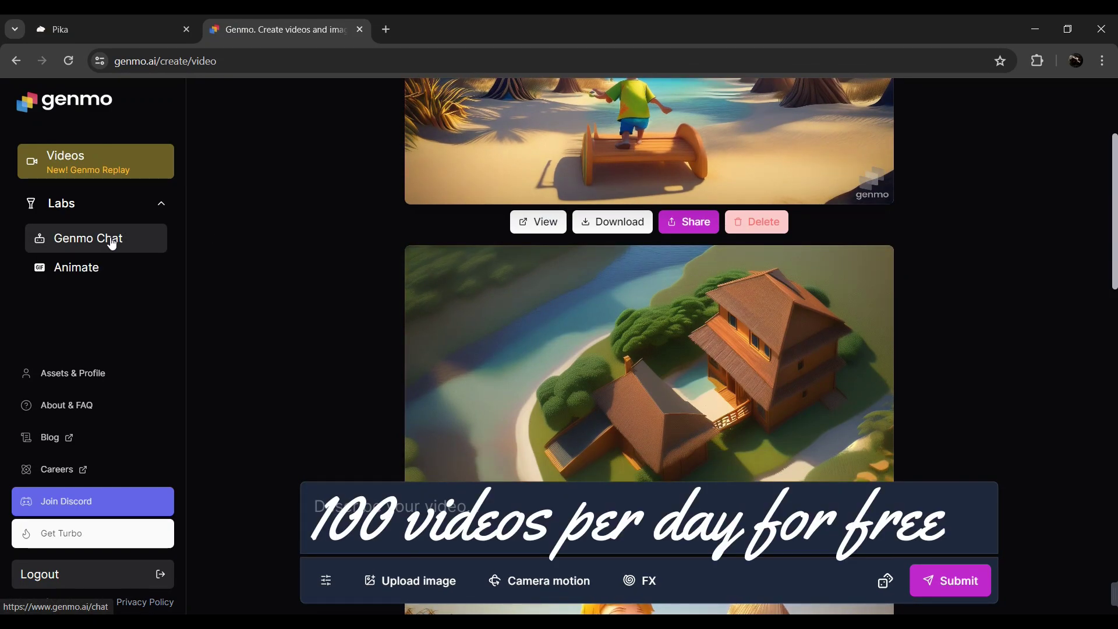
left_click(112, 244)
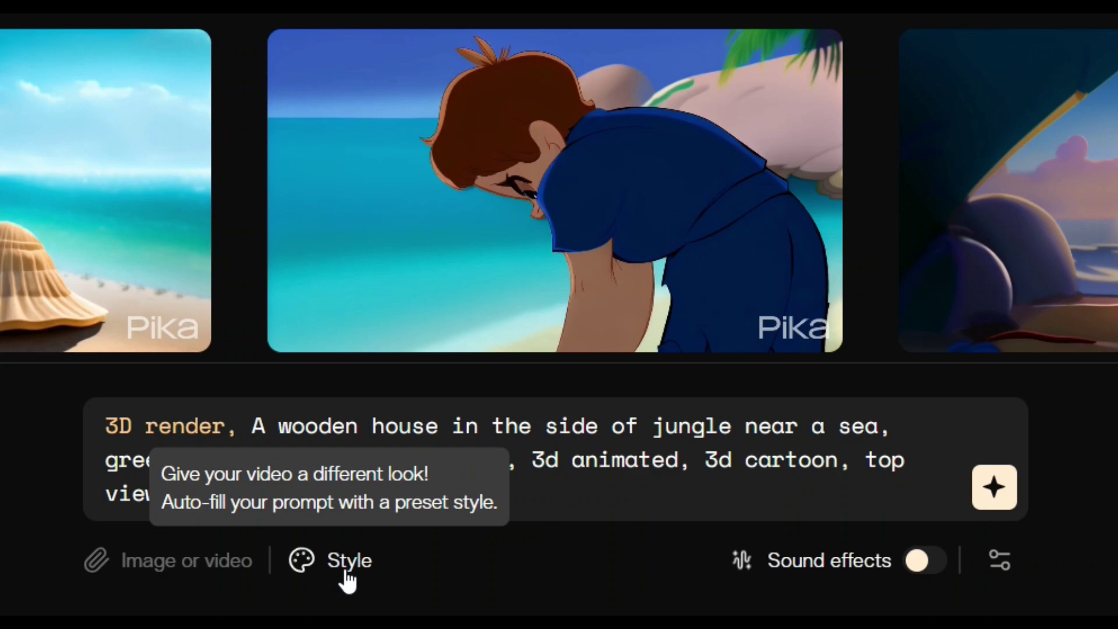
Step: Generate a Pika clip from the 3D render prompt of a wooden house by a jungle near the sea
left_click(348, 576)
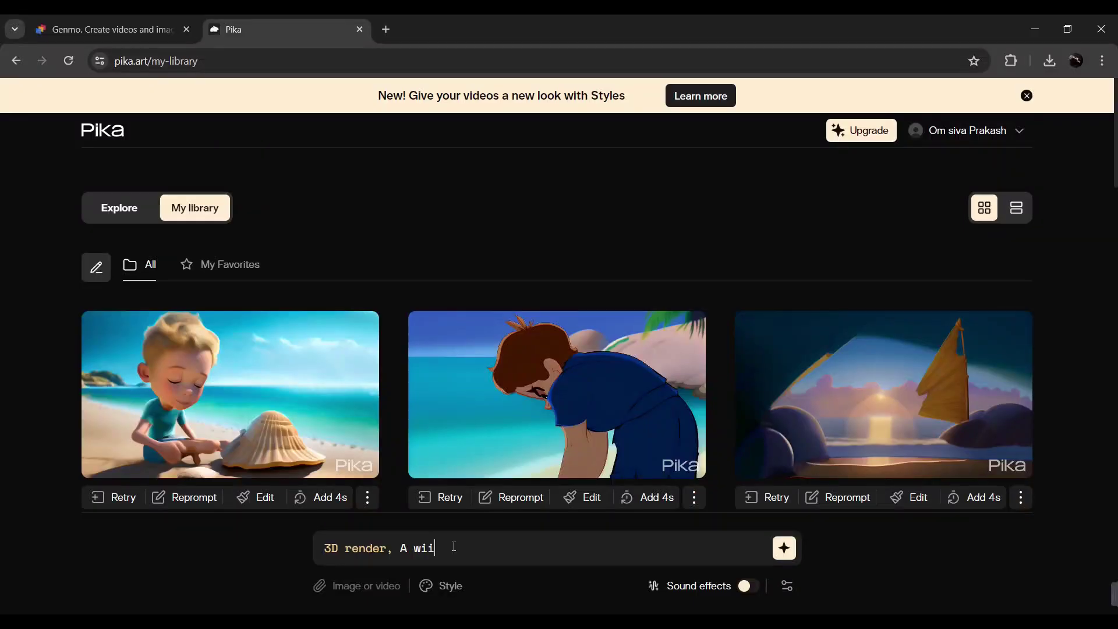
type("ooden house in the side")
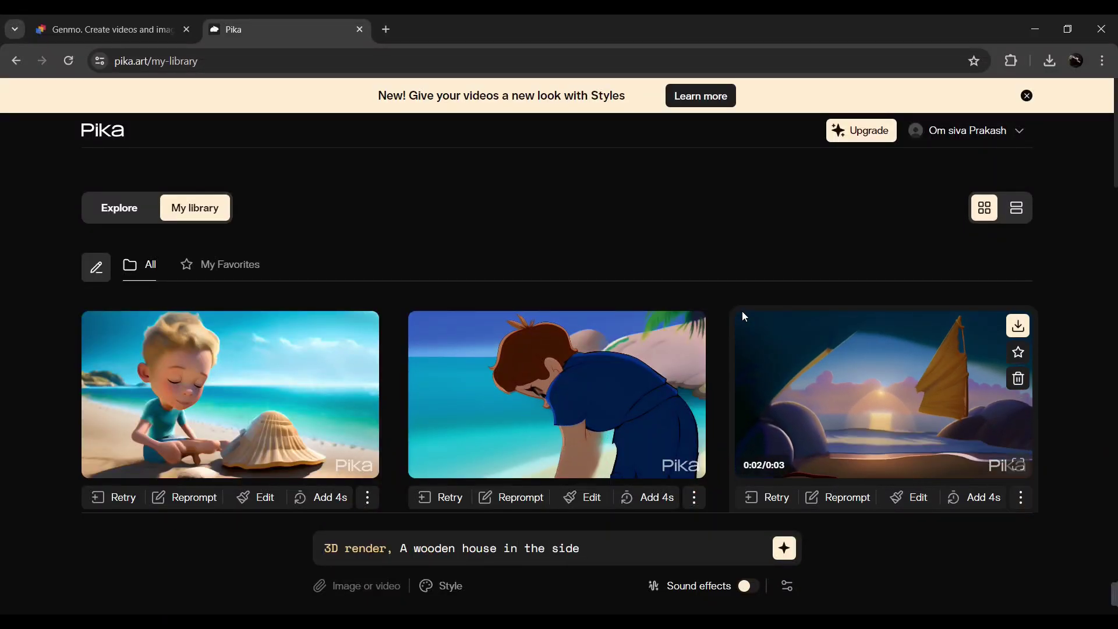
type(" of jungle near a sea, green jungle with lot of")
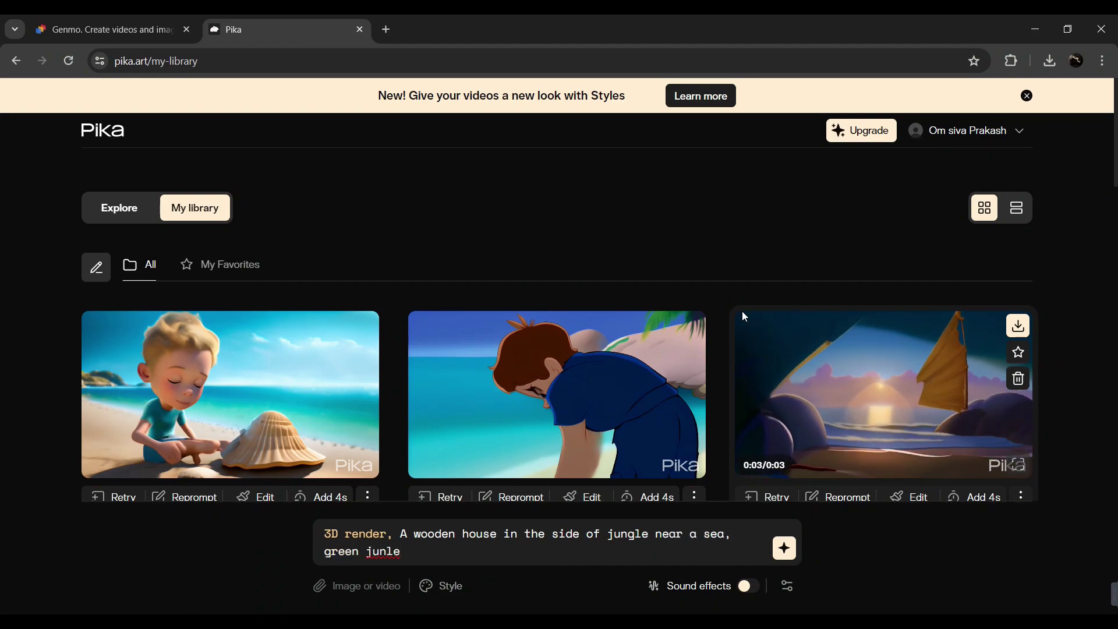
type(" trees,")
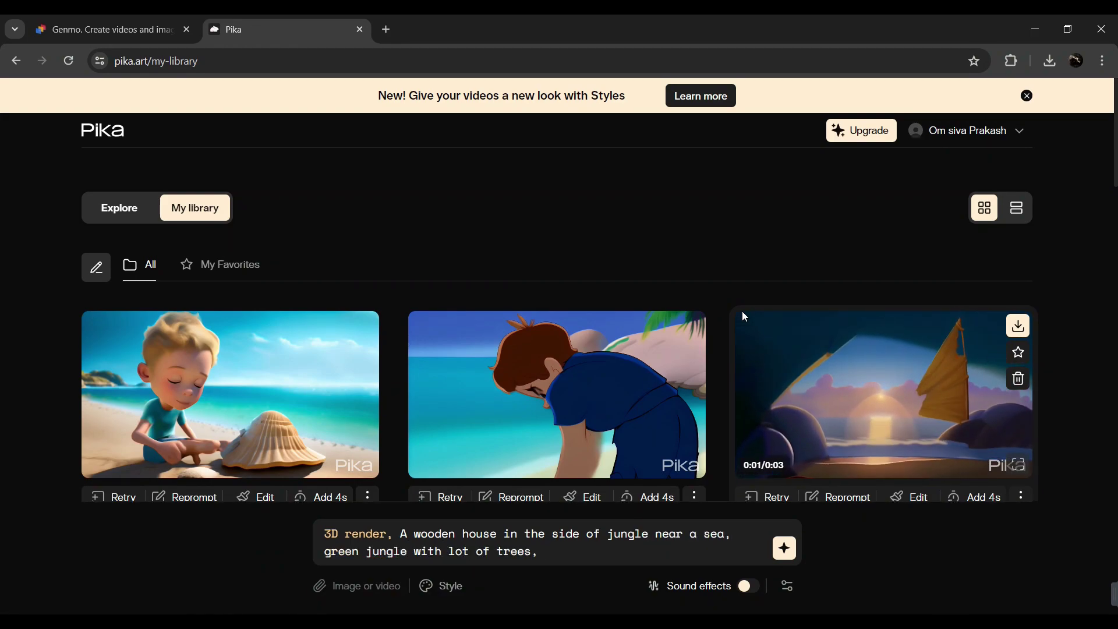
type(" 3d animated, 3d cartoon, top view")
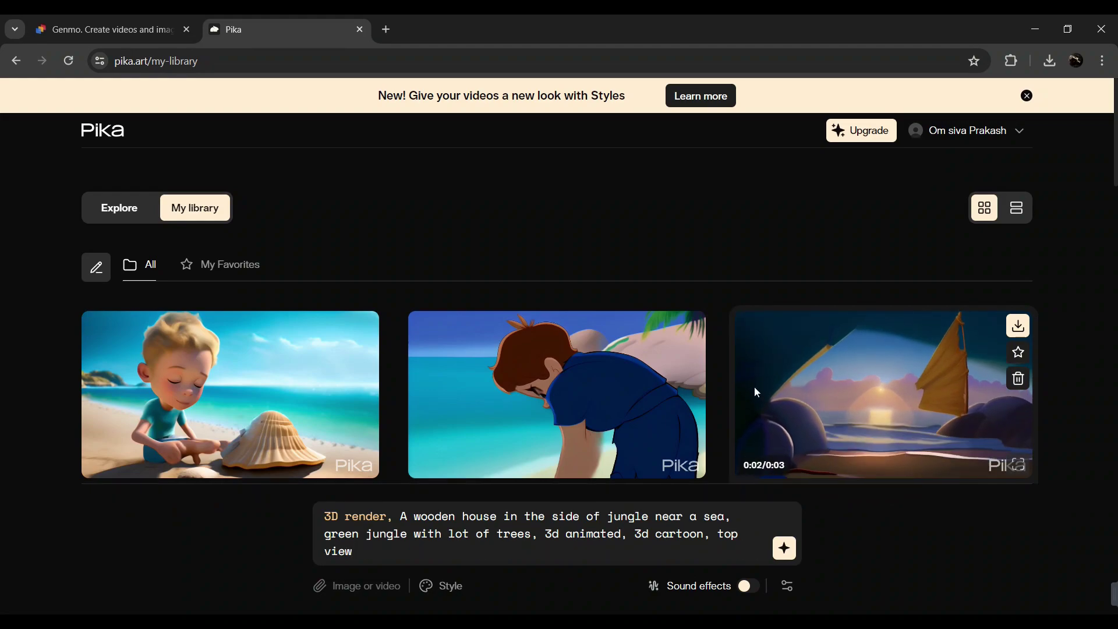
left_click(787, 586)
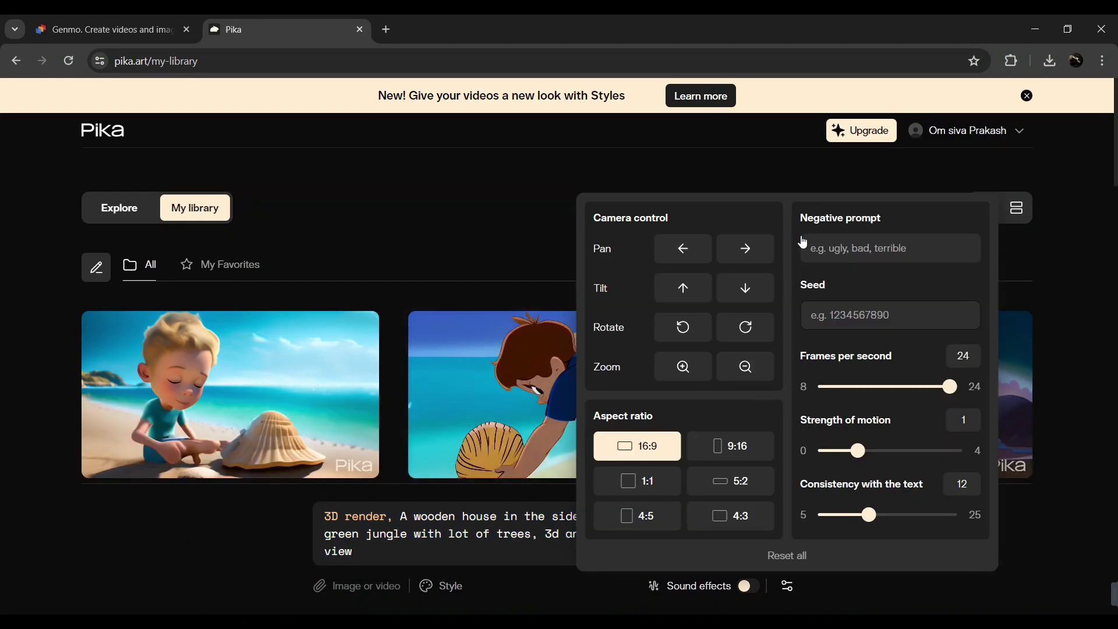
key("Escape")
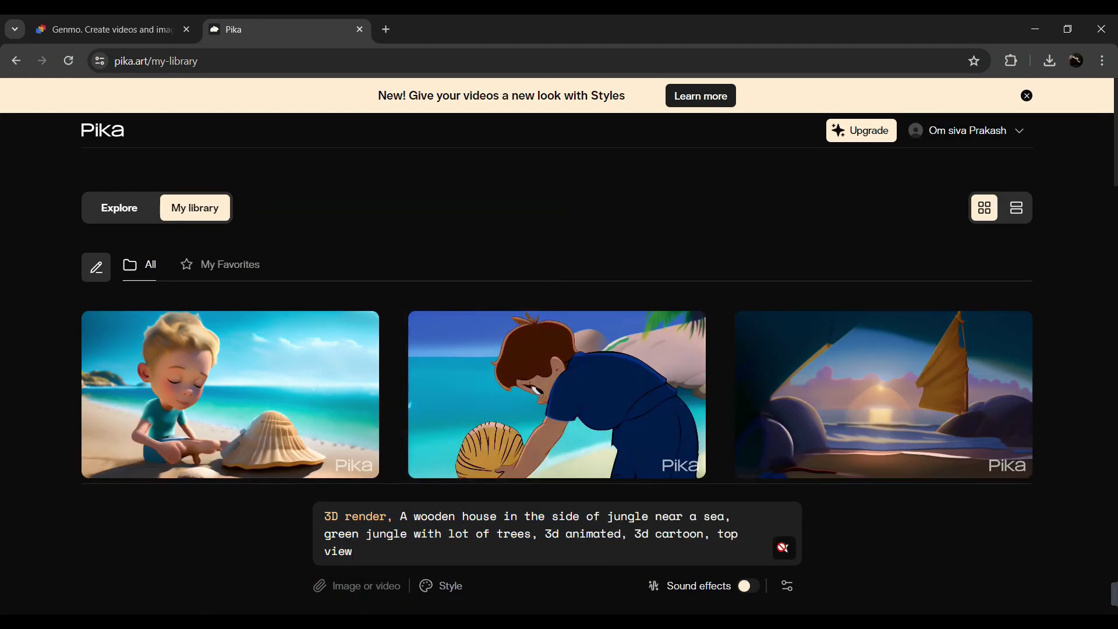
left_click(784, 548)
left_click(136, 18)
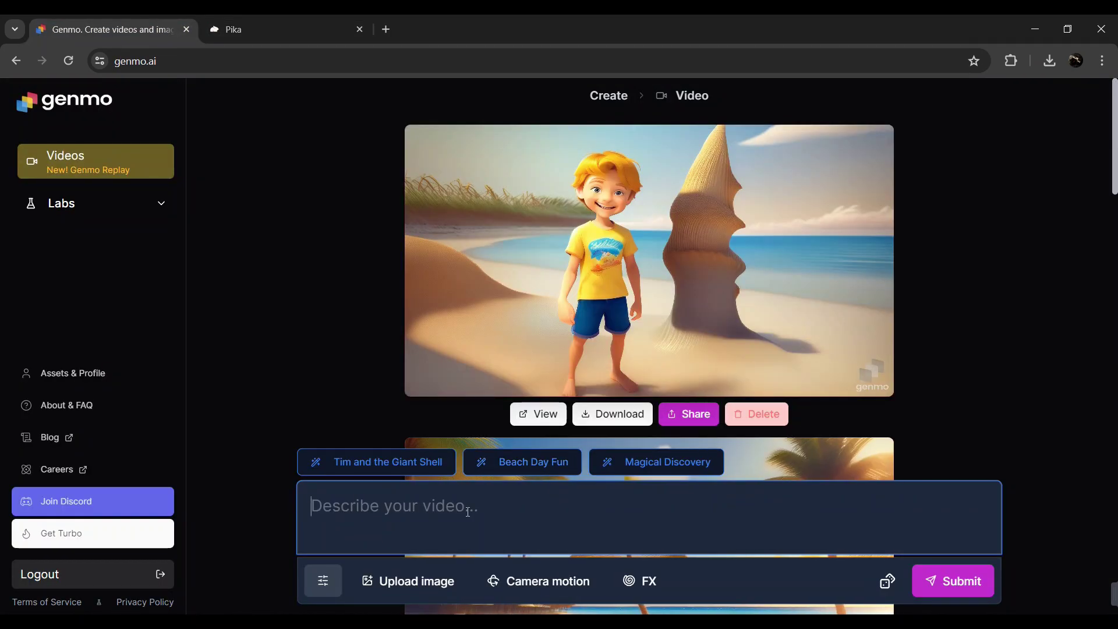
Step: Paste the wooden-house prompt into Genmo, set Motion to 99%, and submit it
type("3D render, A wooden house in the side of jungle near a sea, green jungle with lot of trees, 3d animated, 3d cartoon, top view")
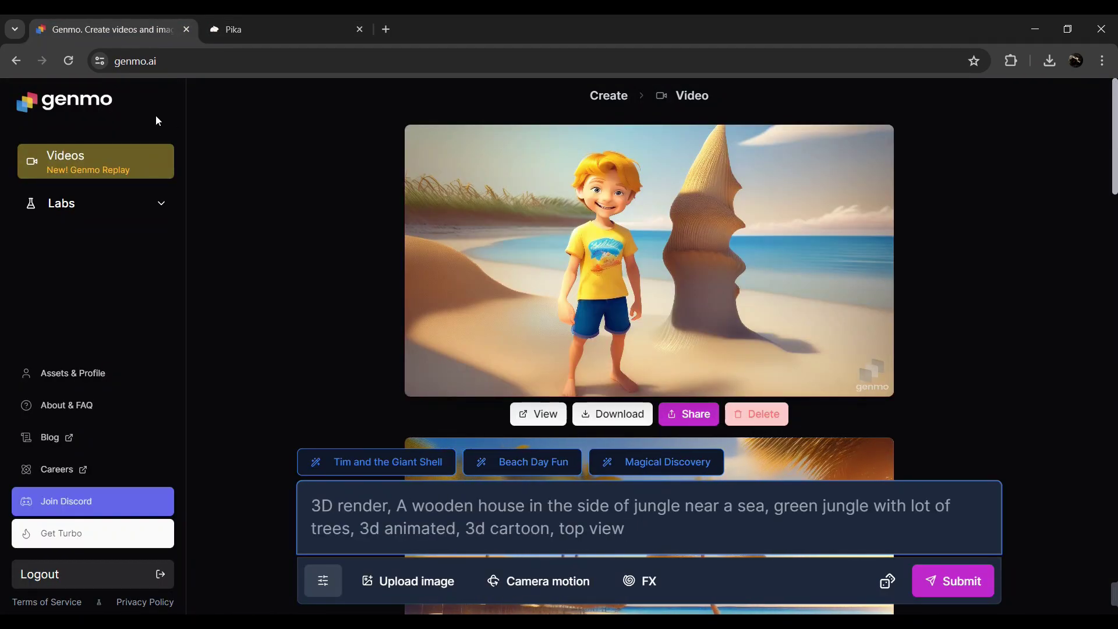
left_click(325, 580)
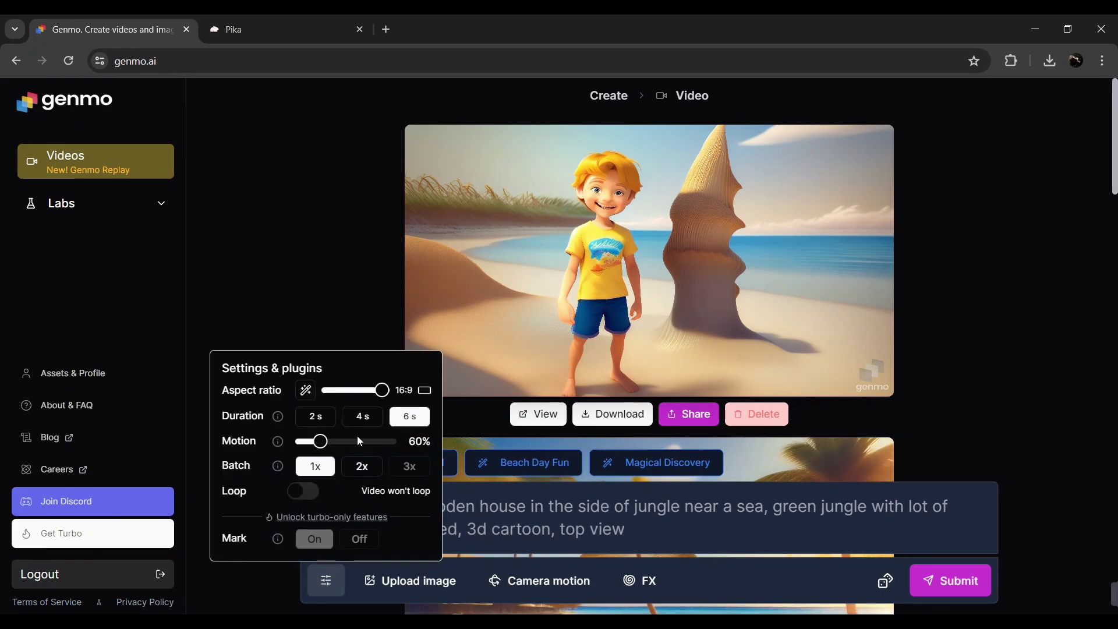
left_click(390, 438)
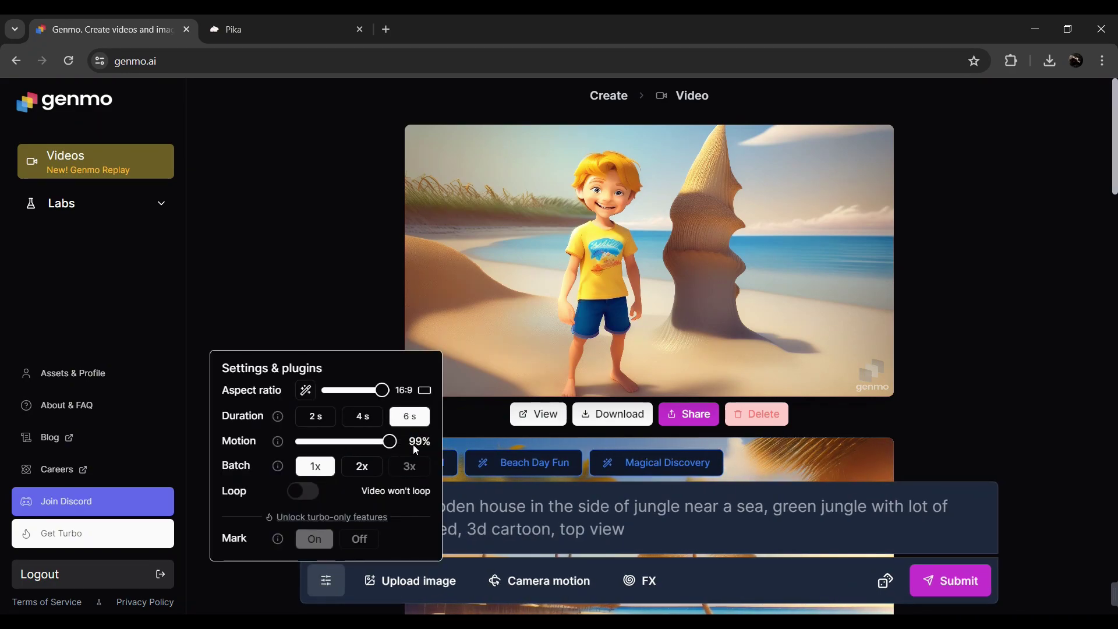
left_click(524, 581)
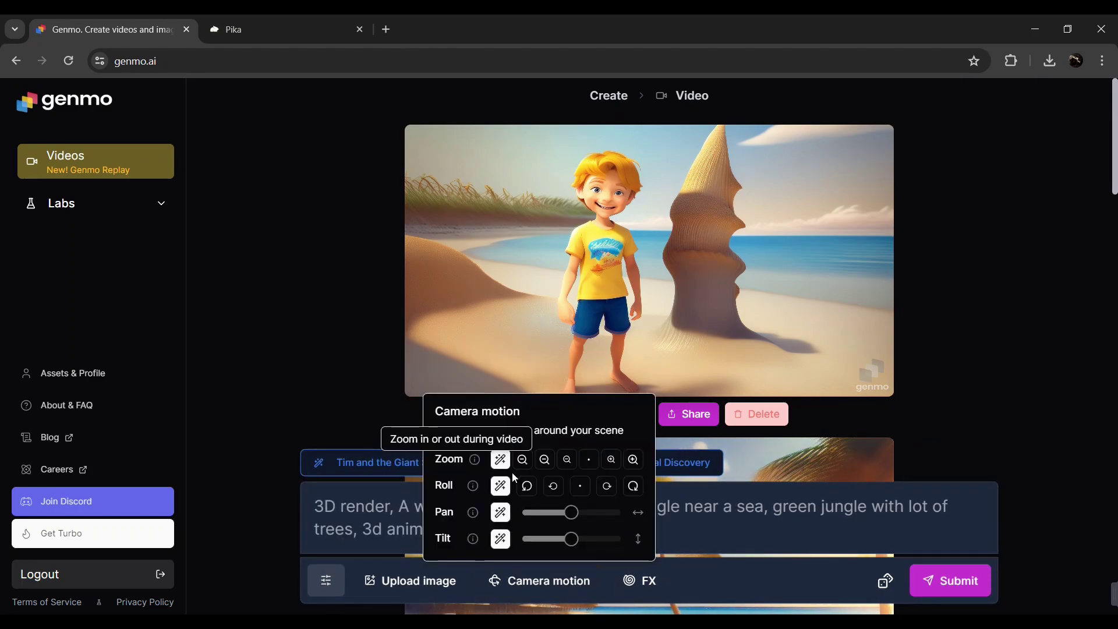
left_click(640, 581)
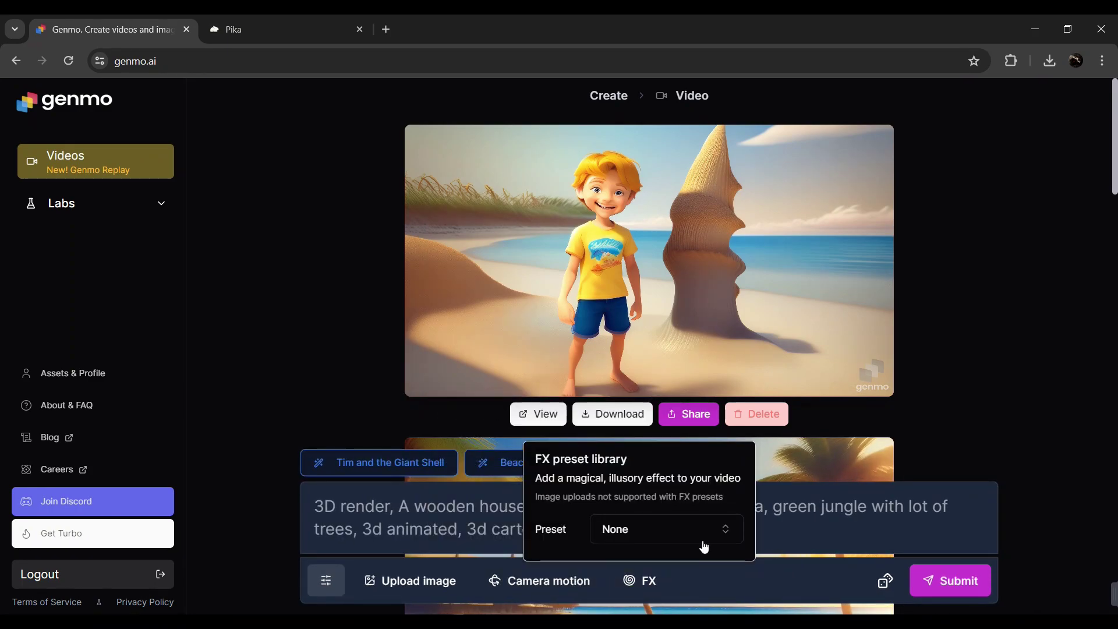
left_click(945, 580)
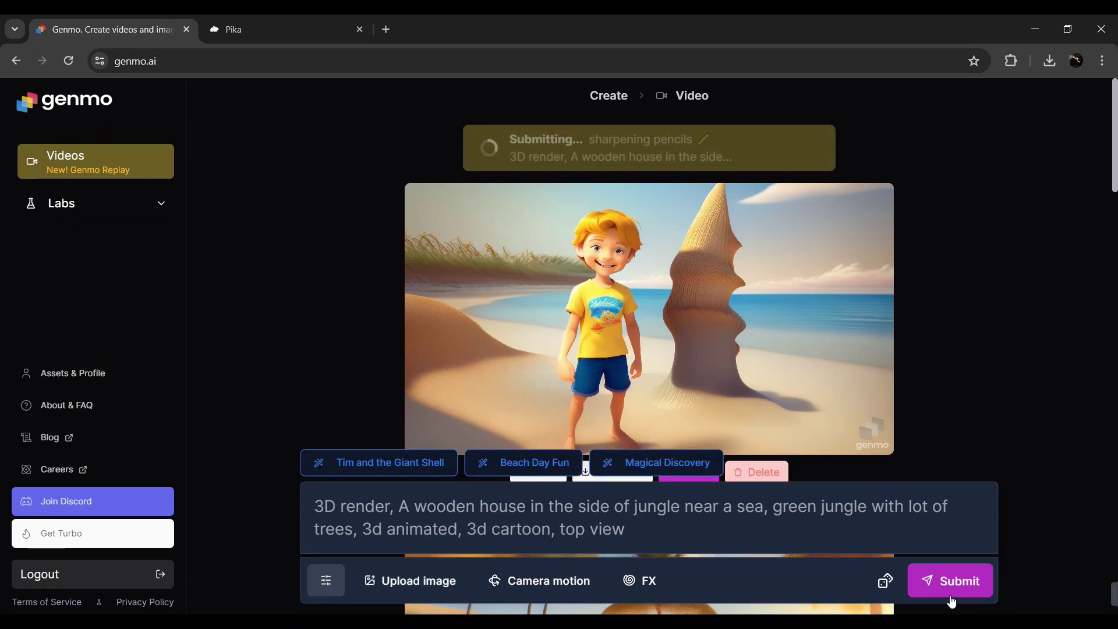
left_click(267, 15)
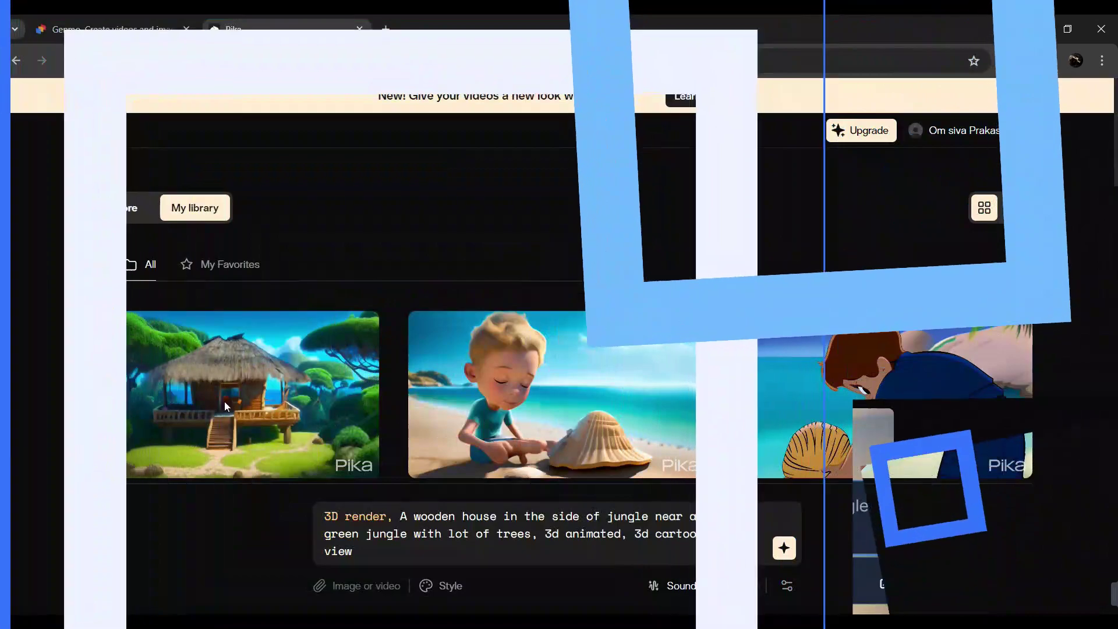
Step: Open the finished jungle hut clip's detail view in Pika's My library
mouse_move(226, 394)
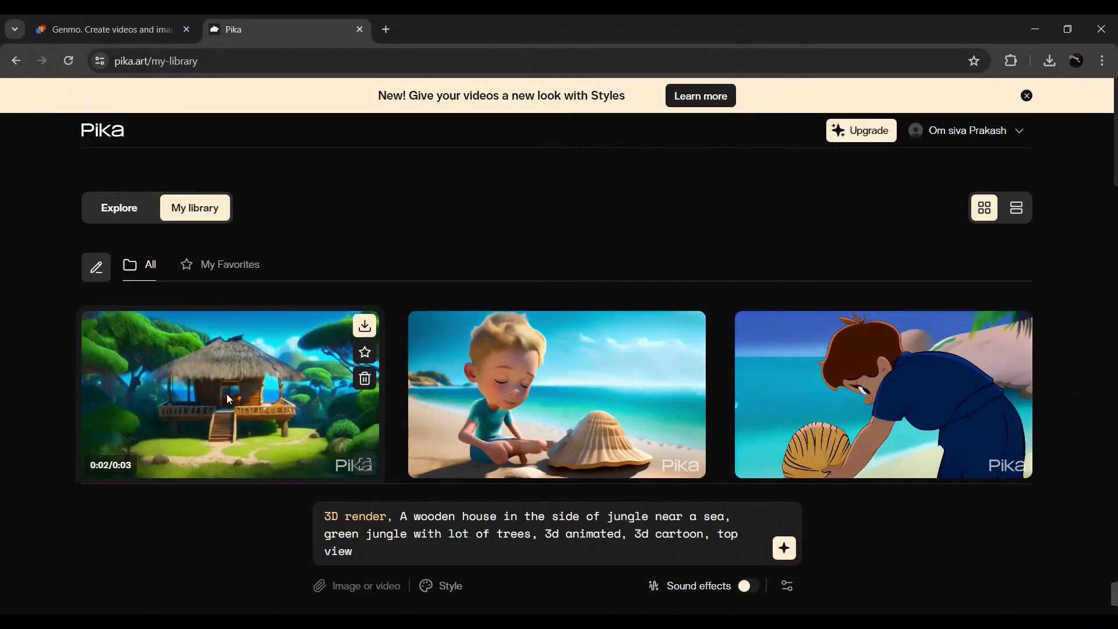
left_click(370, 464)
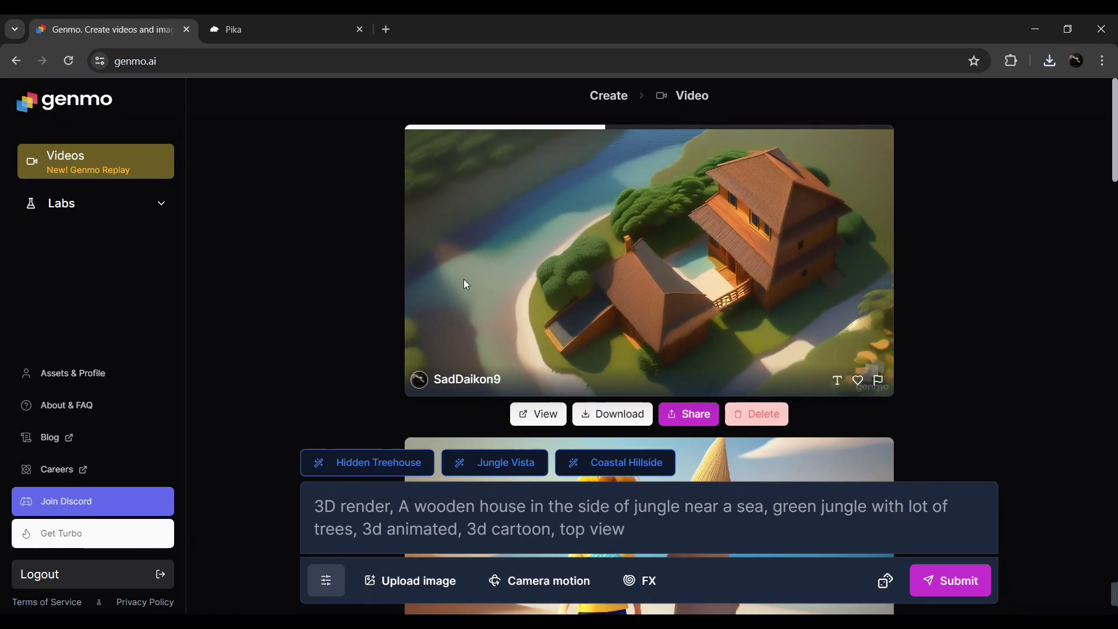
left_click(284, 17)
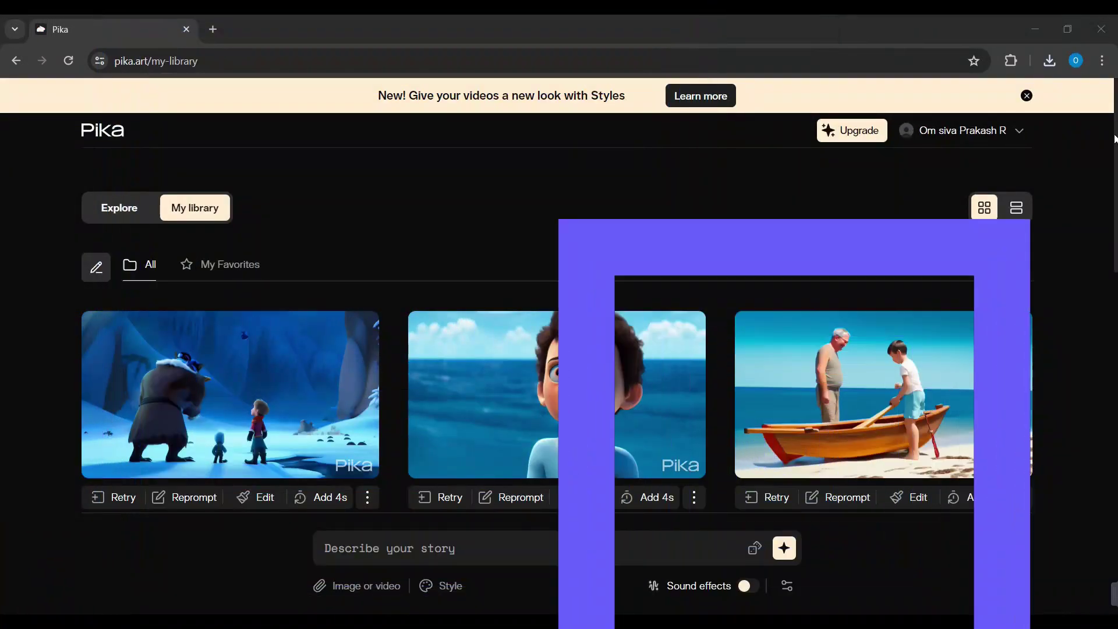
scroll(559, 326, "down", 2)
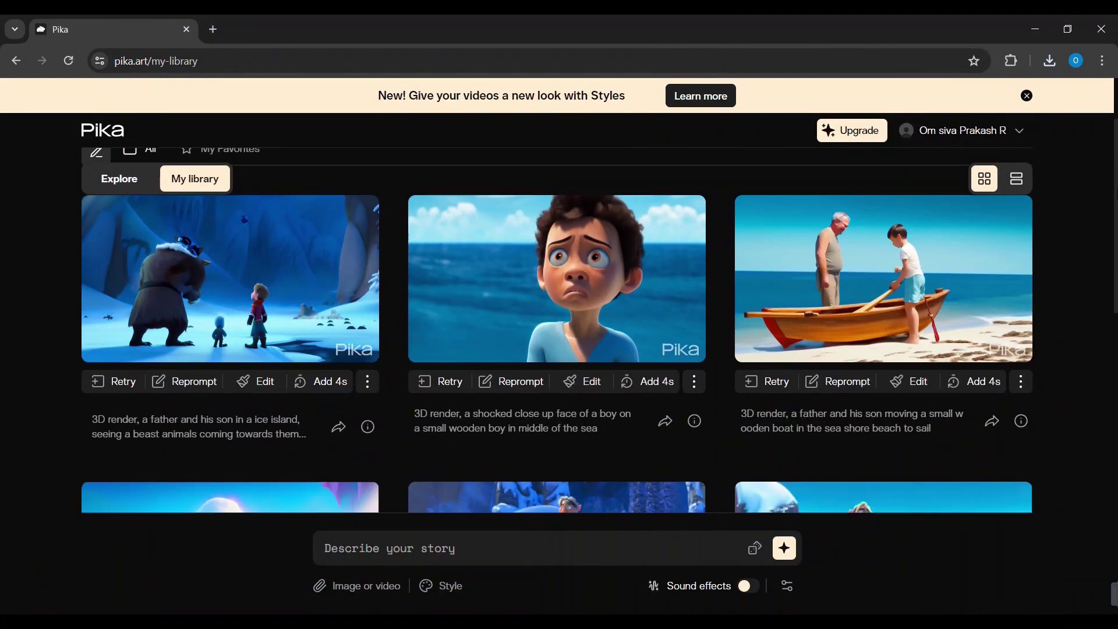
scroll(559, 326, "down", 5)
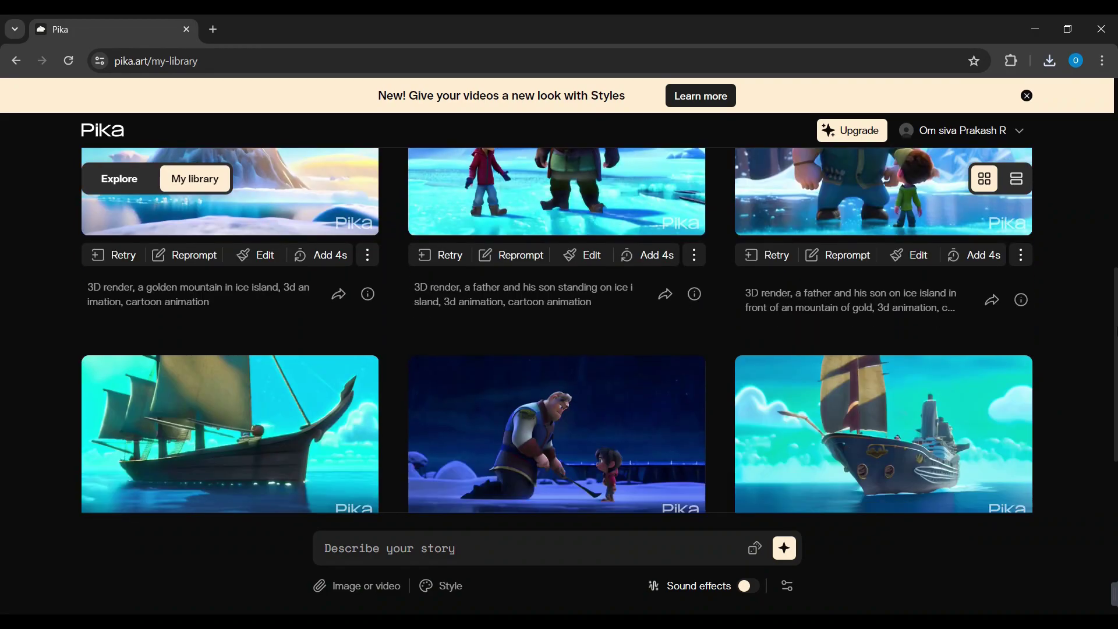
scroll(559, 326, "down", 6)
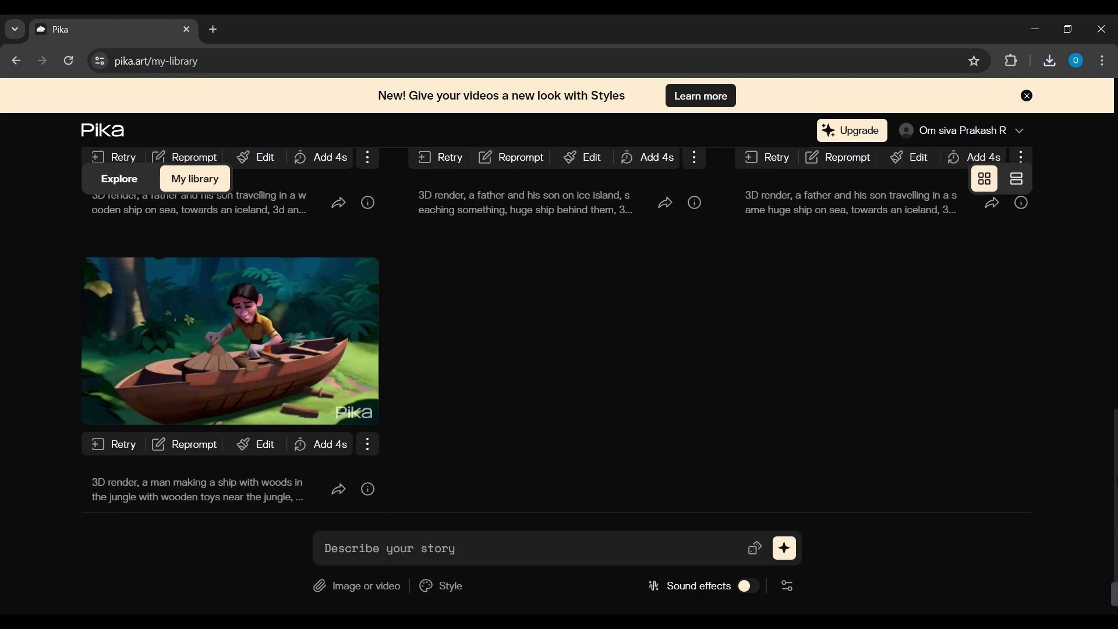
scroll(560, 326, "up", 12)
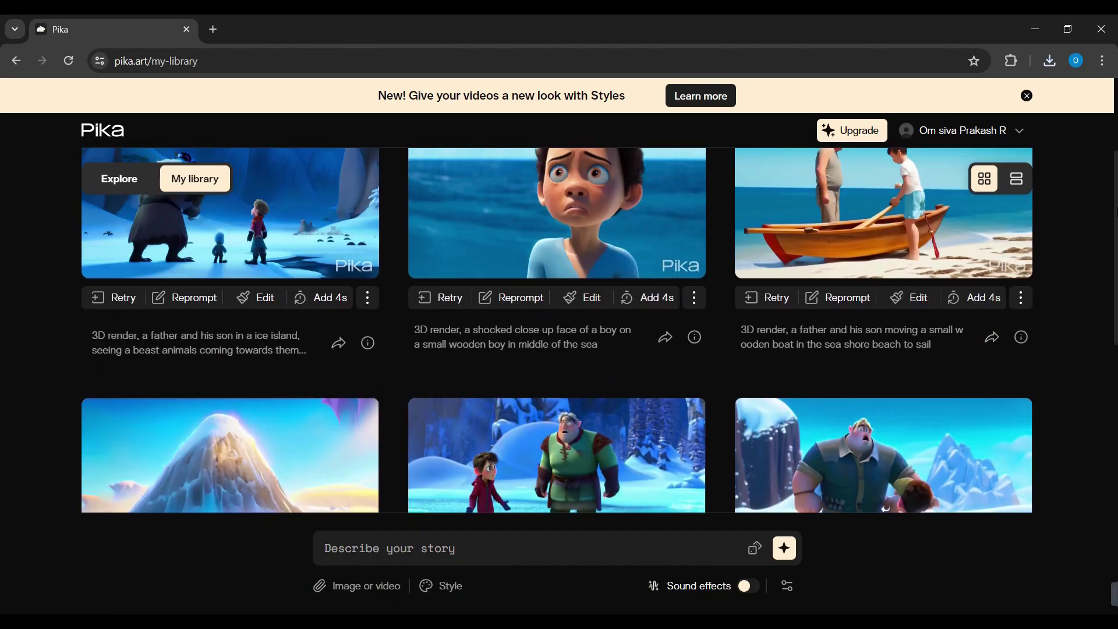
scroll(559, 326, "up", 2)
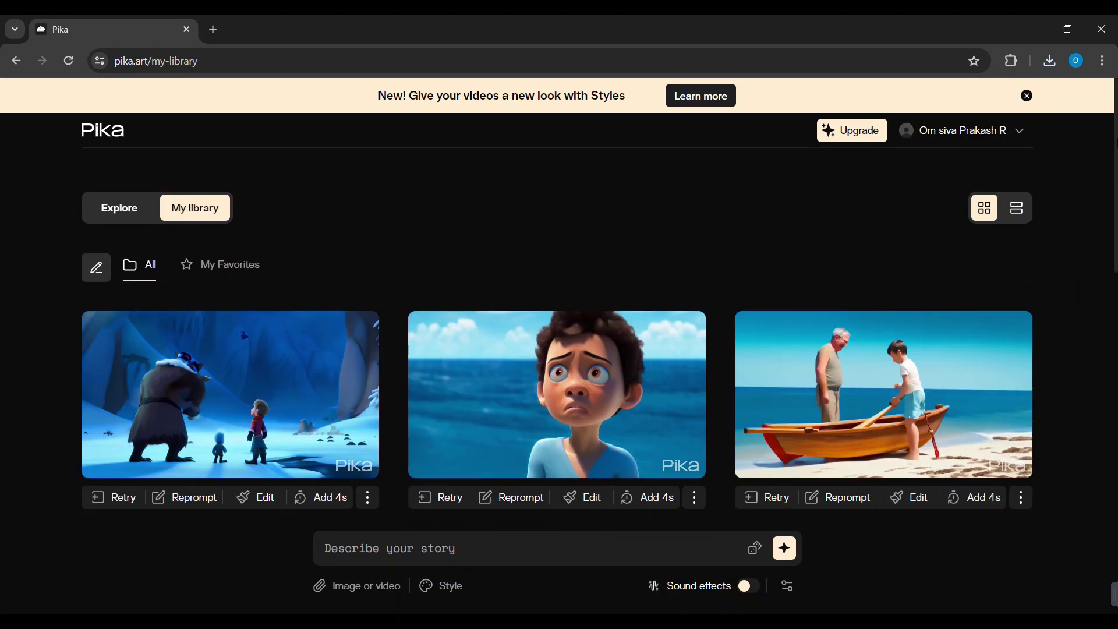
scroll(560, 327, "down", 10)
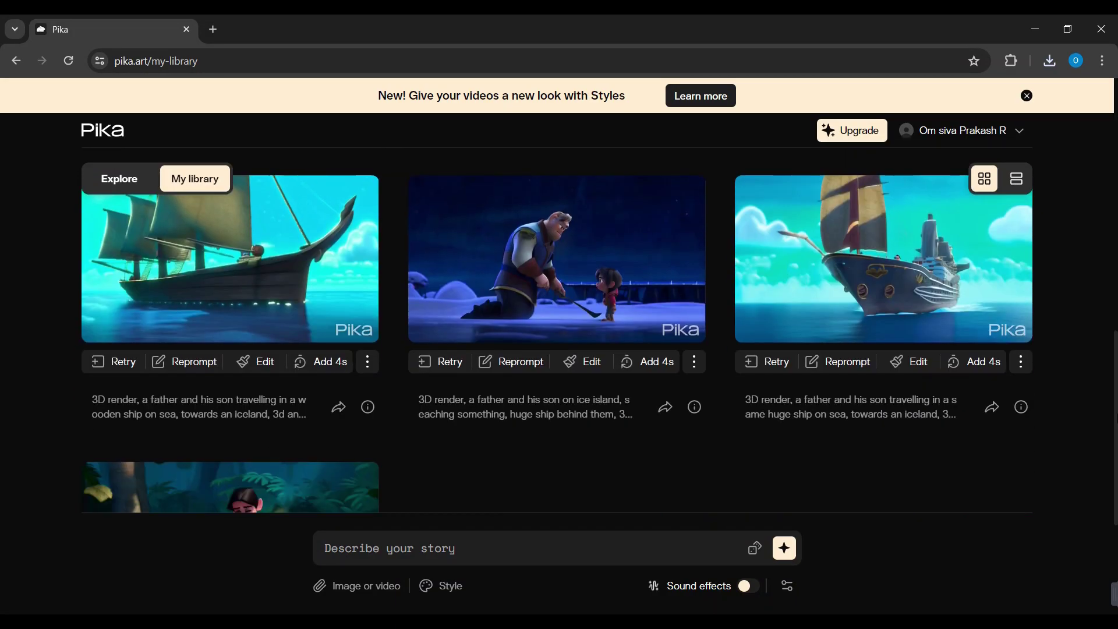
scroll(559, 327, "down", 4)
scroll(559, 326, "up", 12)
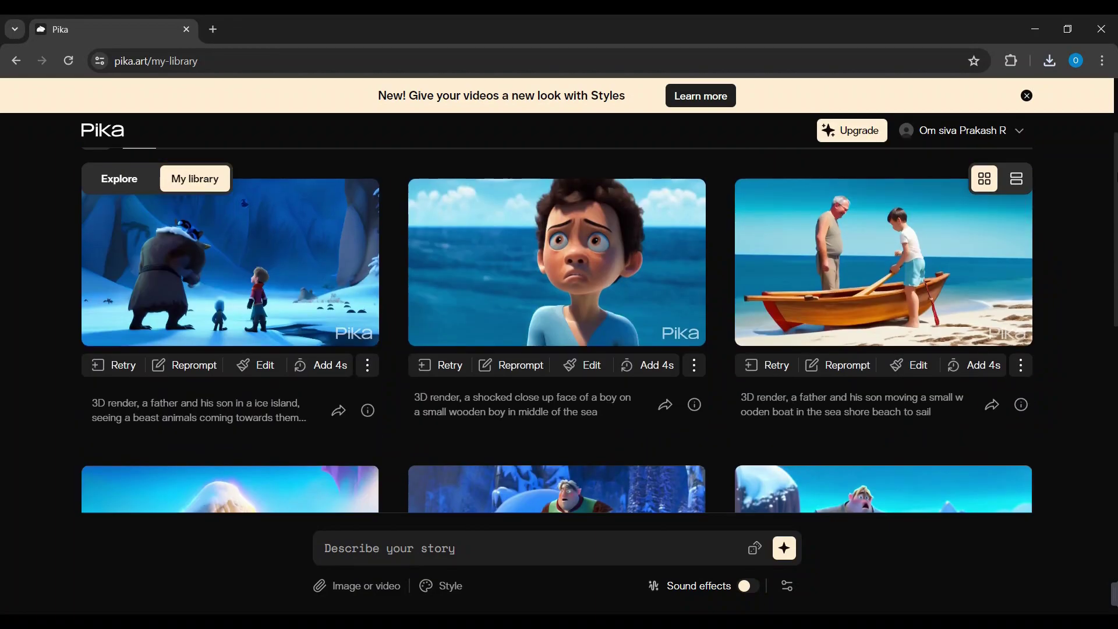
scroll(1117, 124, "up", 3)
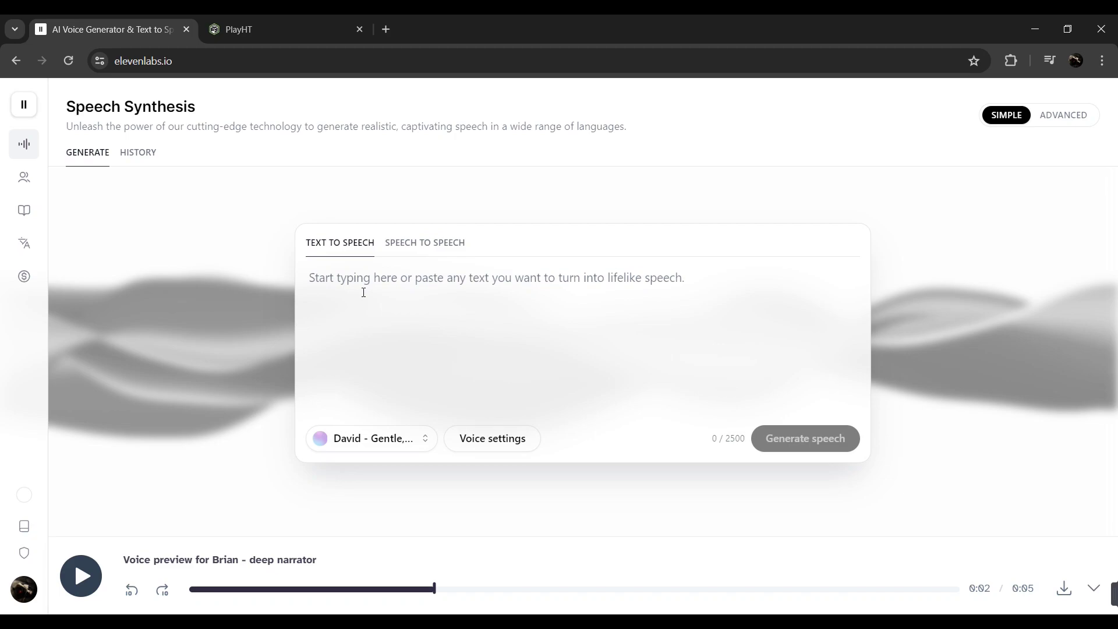
Step: Switch to PlayHT's Project Useful Teal, which has an empty text box and the Sarge voice
left_click(255, 29)
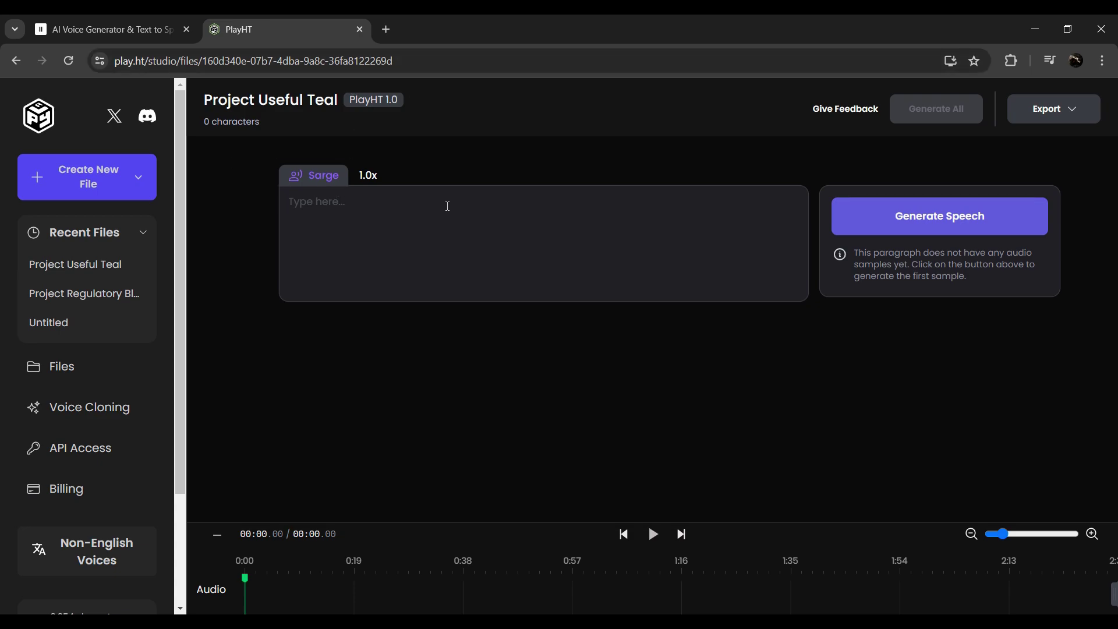
Step: Paste the 983-character father-and-son story into PlayHT and generate its Sarge English speech
type("One upon a time, there lived a father and his younger son in the forest near a sea. The boy was playing with wooden toys and the father was making a ship with woods. The boy helped his father to make the ship. The boy asked his father why he was naking that ship. The father told him that we will go to that ice island with this ship. They completed the ship and placed the ship in the sea. They both went into the ship and started to go towards the ice island. They were traveling in the sea. The father told his son that there is a mountain of gold in that island of ice. The boy wondered and was shocked. The boy said really!, and his father said \"yes\". They arrived on the ice island and started to search the mountain of gold. They found it. They were very happy after seeing it. They started to go to it but suddenly a beast came forth from behind the mountain of gold. And the beast roared in front of them. The father and son became scared and started to flee from the beast.")
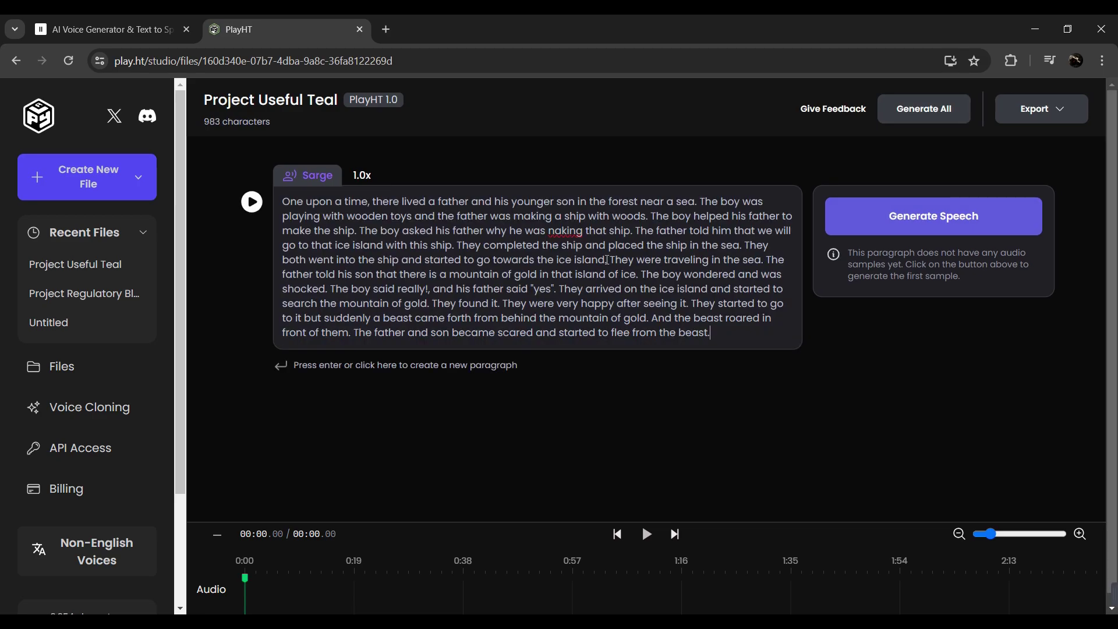
left_click(881, 236)
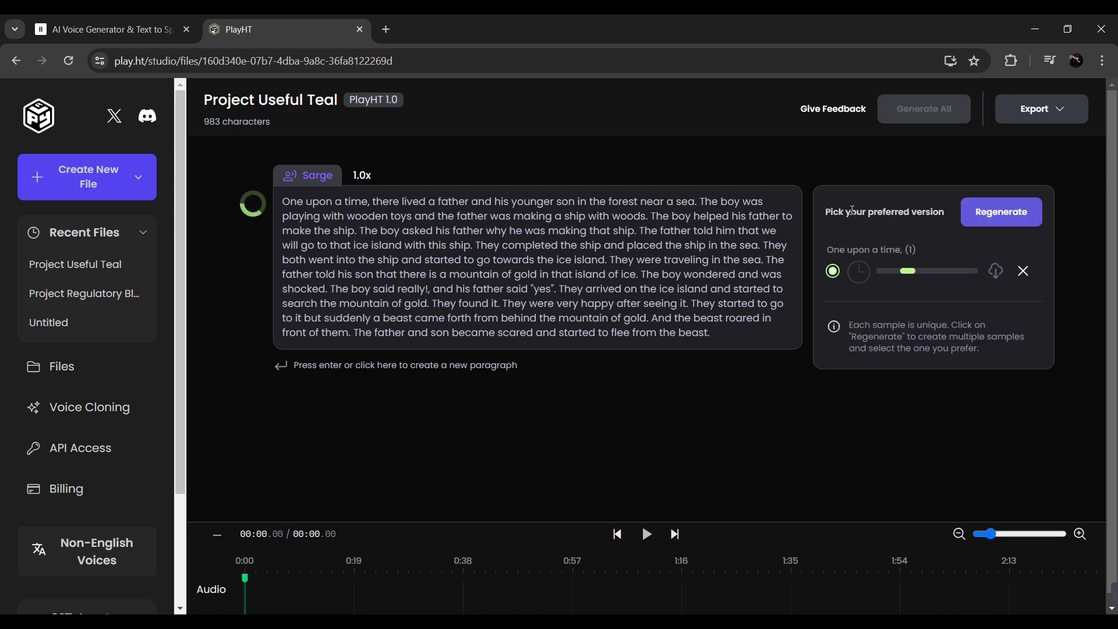
left_click(386, 29)
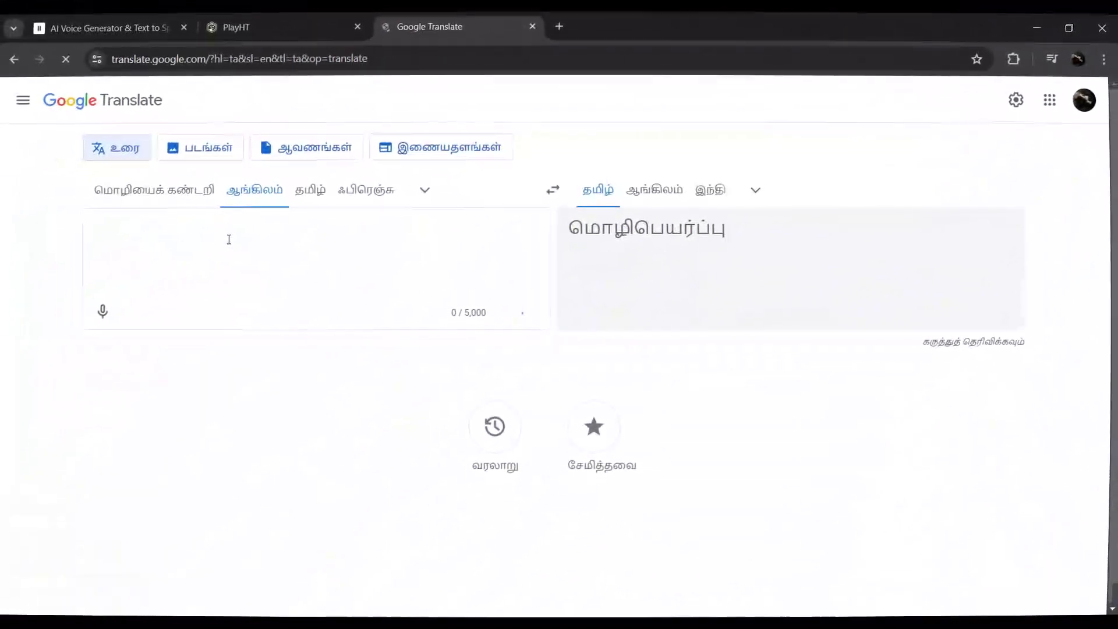
Step: Translate the English story into Tamil in Google Translate and copy the translation
type("One upon a time, there lived a father and his younger son in the forest near a sea. The boy was playing with wooden toys and the father was making a ship with woods. The boy helped his father to make the ship. The boy asked his father why he was naking that ship. The father told him that we will go to that ice island with this ship. They completed the ship and placed the ship in the sea. They both went into the ship and started to go towards the ice island. They were traveling in the sea. The father told his son that there is a mountain of gold in that island of ice. The boy wondered and was shocked. The boy said really!, and his father said \"yes\". They arrived on the ice island and started to search the mountain of gold. They found it. They were very happy after seeing it. They started to go to it but suddenly a beast came forth from behind the mountain of gold. And the beast roared in front of them. The father and son became scared and started to flee from the beast.")
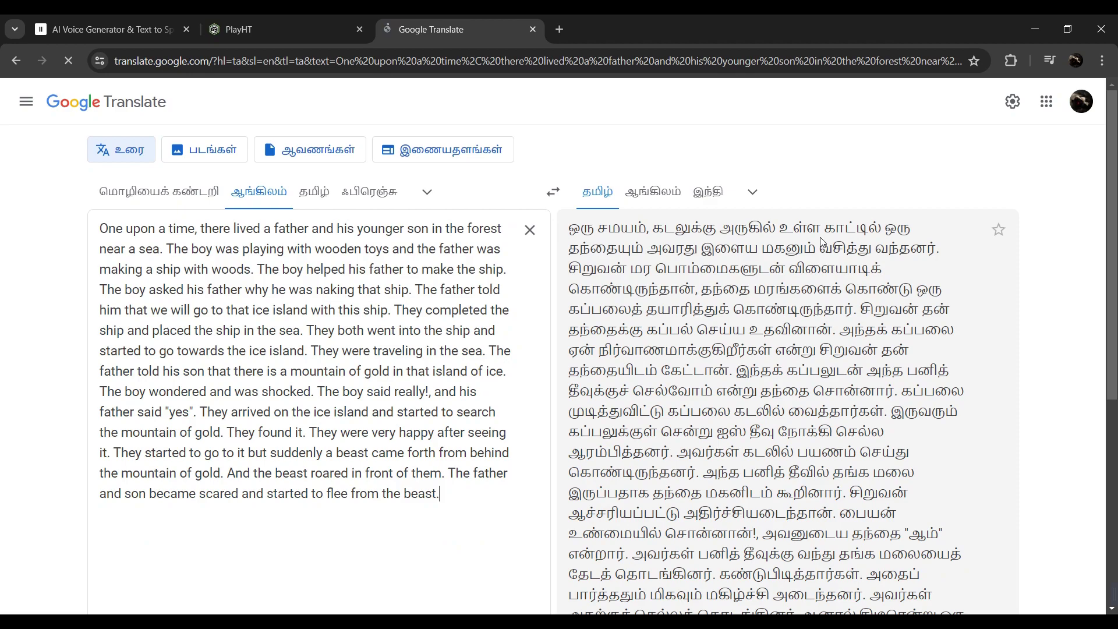
scroll(1078, 291, "down", 4)
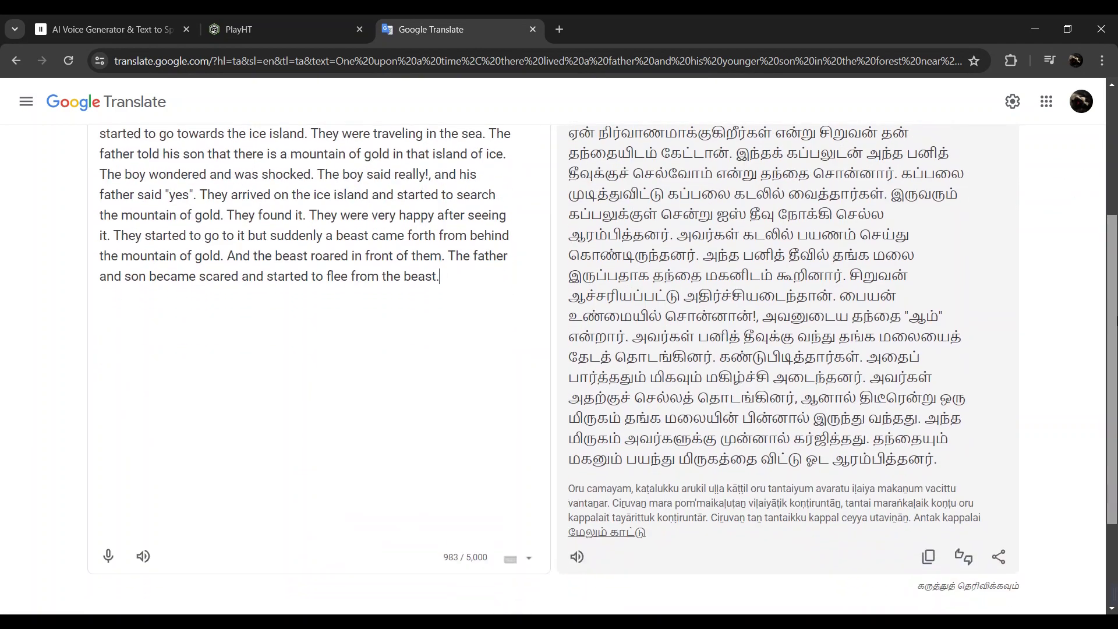
left_click(941, 553)
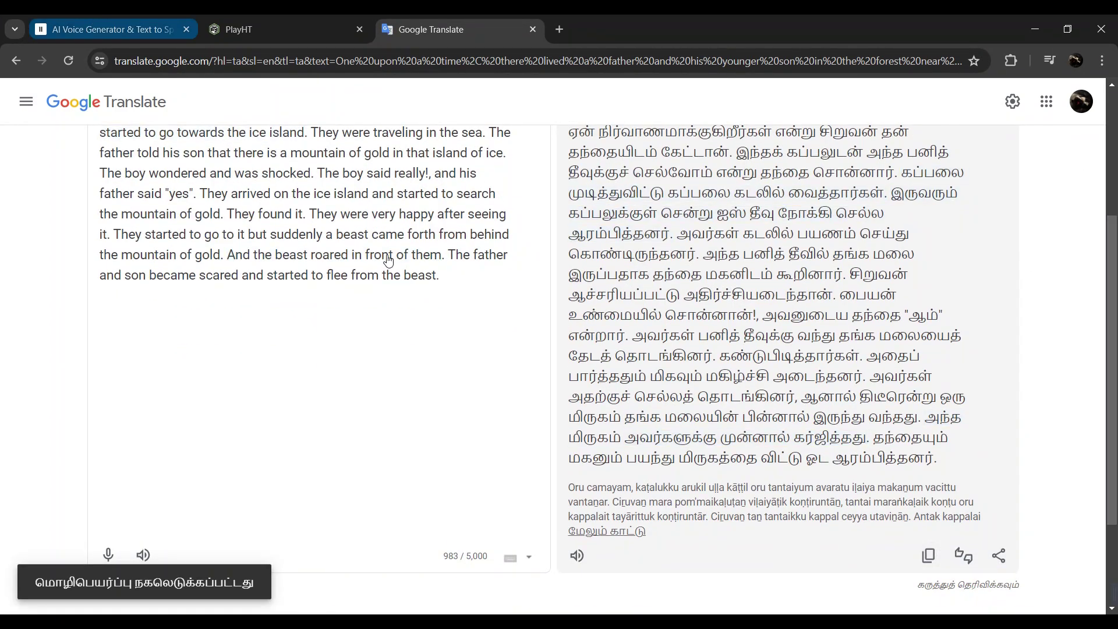
Step: Paste the Tamil story into ElevenLabs' text box, filling 1053 of 2500 characters
left_click(111, 29)
left_click(435, 278)
key("ctrl+v")
scroll(811, 336, "down", 2)
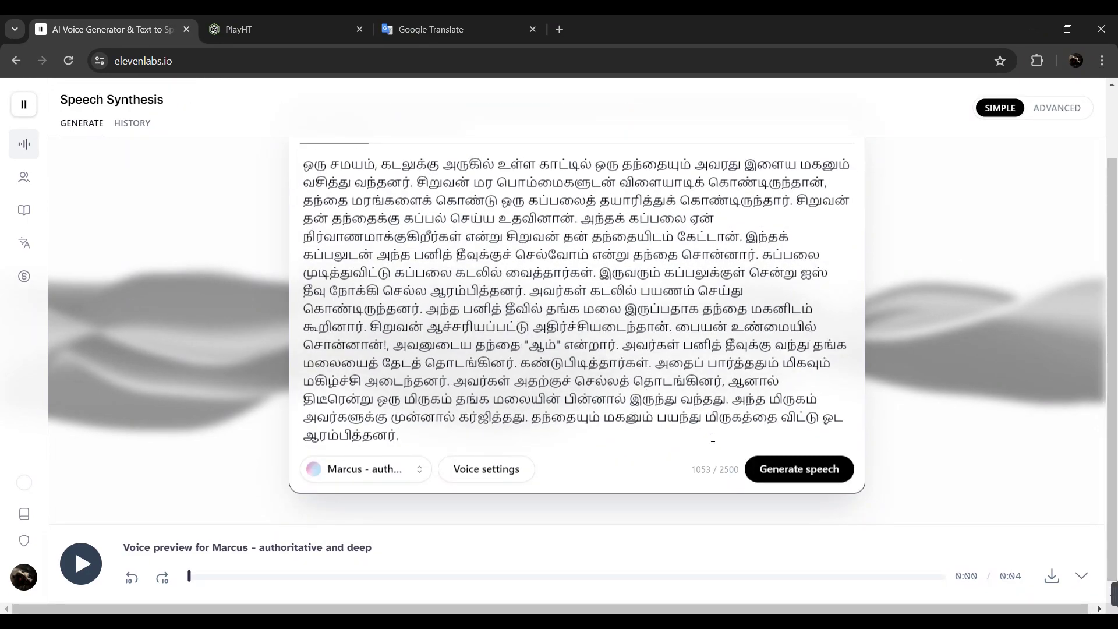
Step: Generate the Tamil narration with the Marcus voice, then play PlayHT's English Sarge sample
left_click(785, 473)
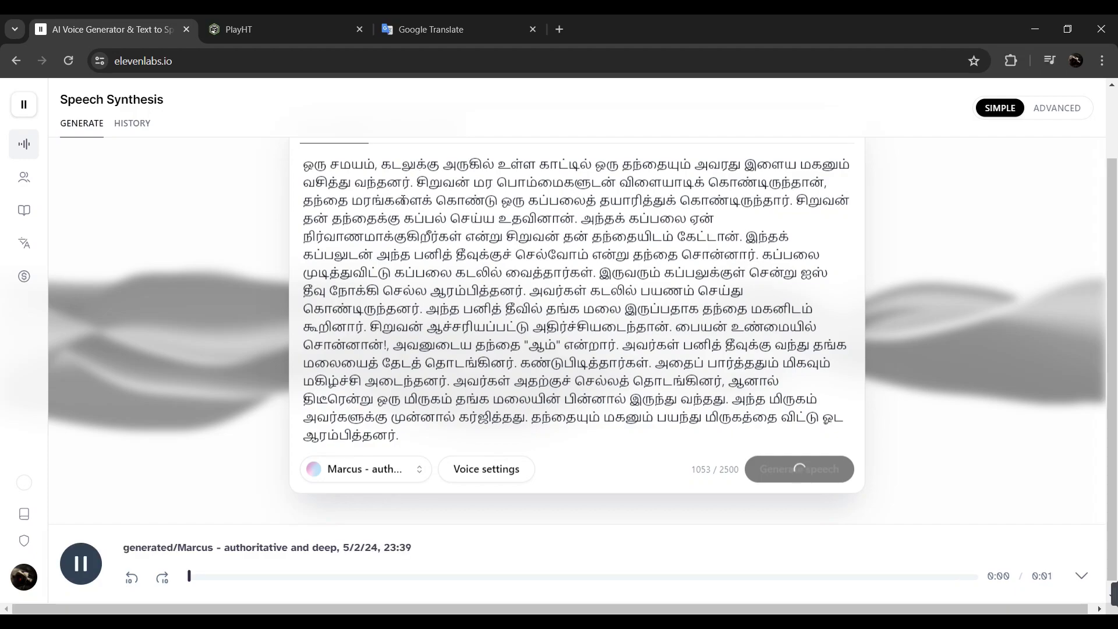
left_click(262, 29)
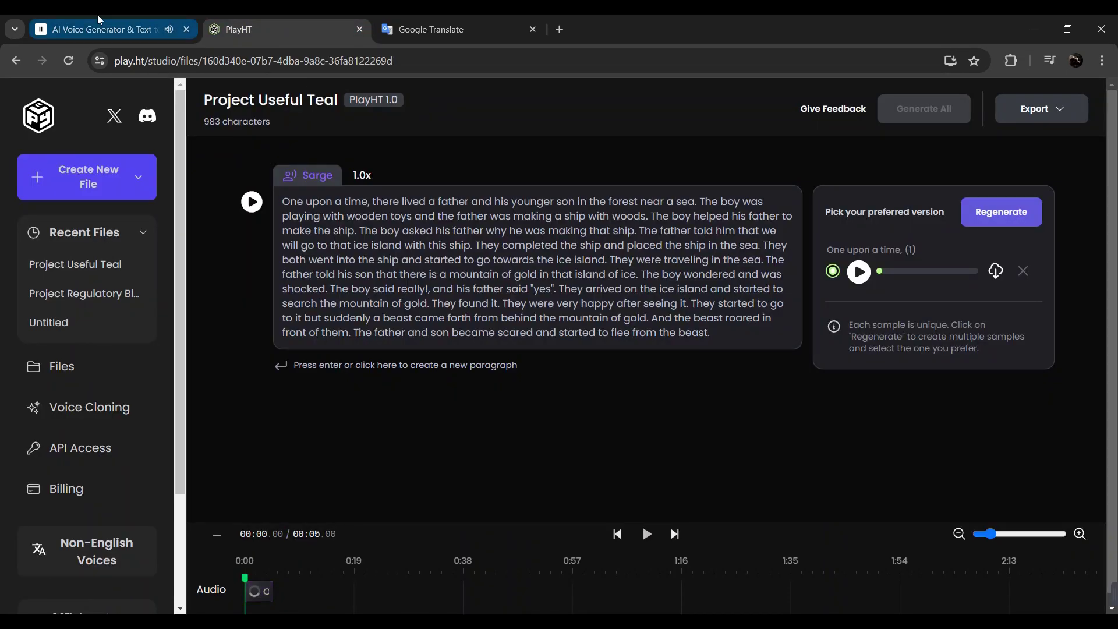
key("ctrl+shift+Tab")
scroll(1117, 271, "up", 2)
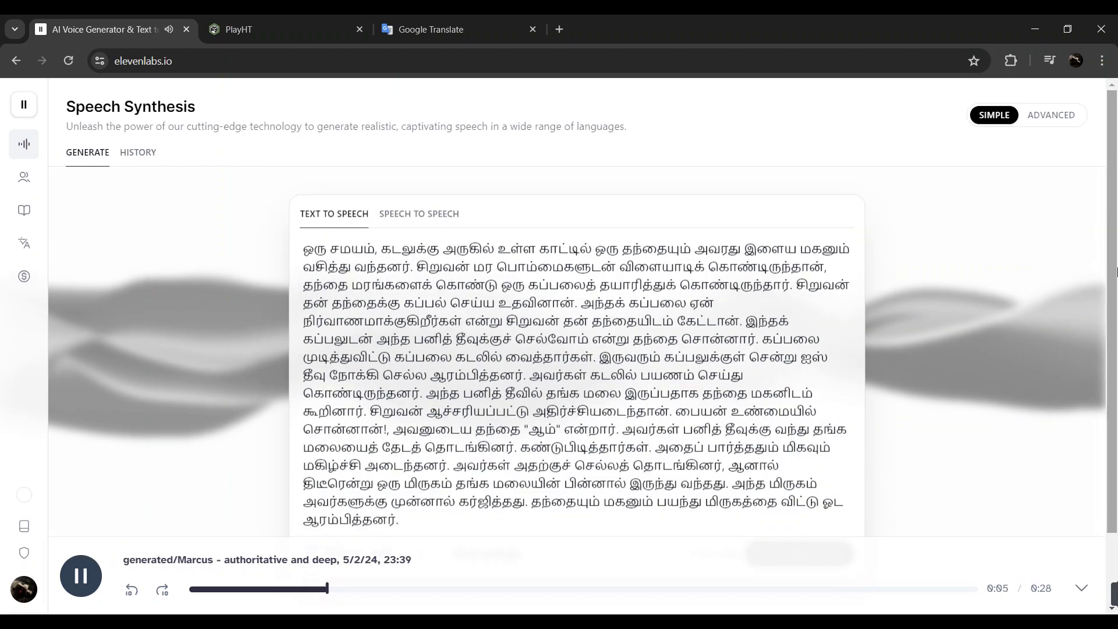
scroll(1116, 224, "down", 1)
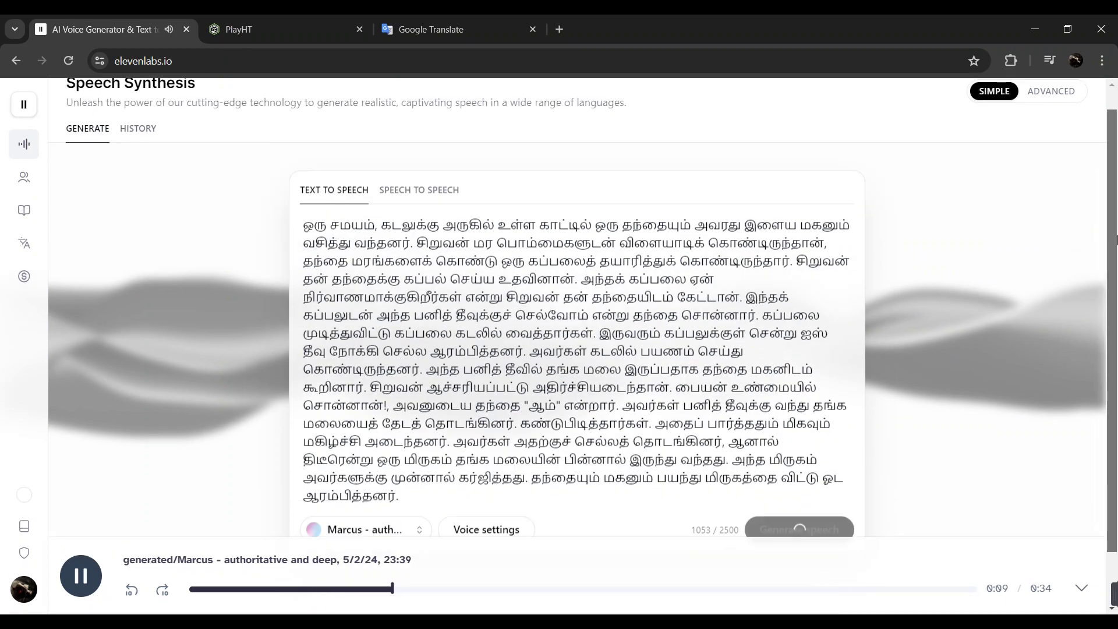
left_click(327, 18)
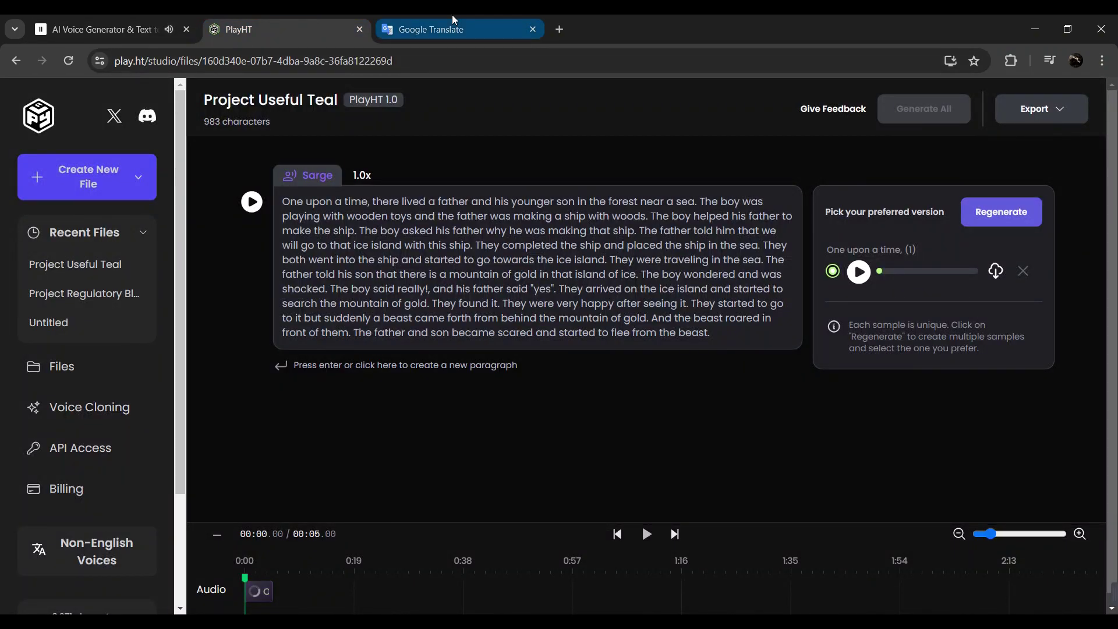
left_click(859, 272)
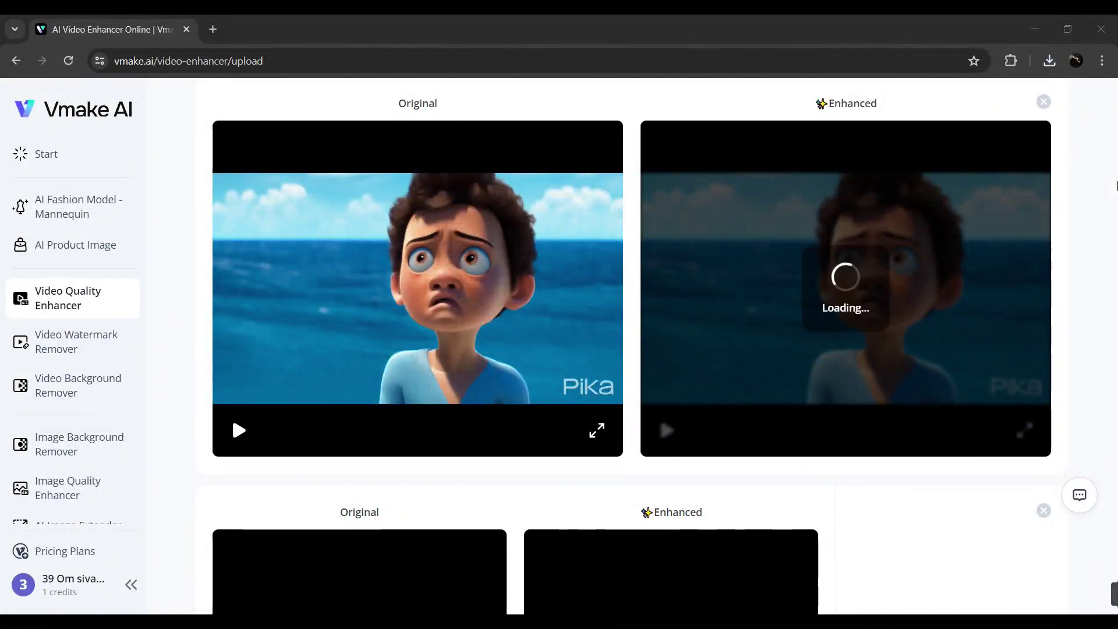
Step: Download the 5-second preview of the enhanced clip of the shocked boy at sea
scroll(1106, 199, "down", 7)
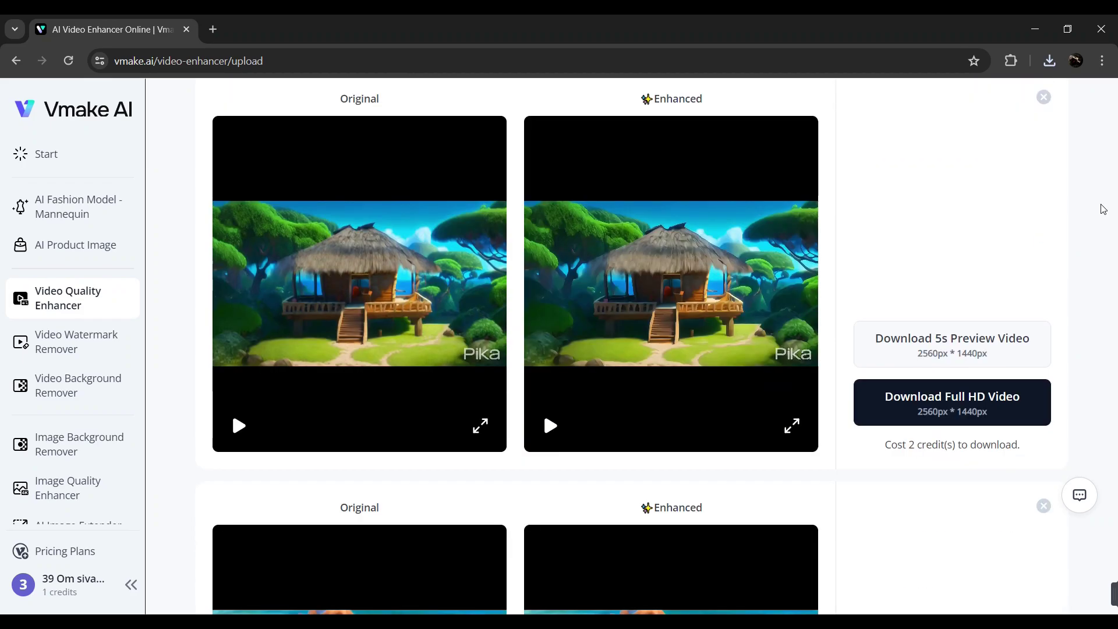
scroll(1103, 209, "down", 18)
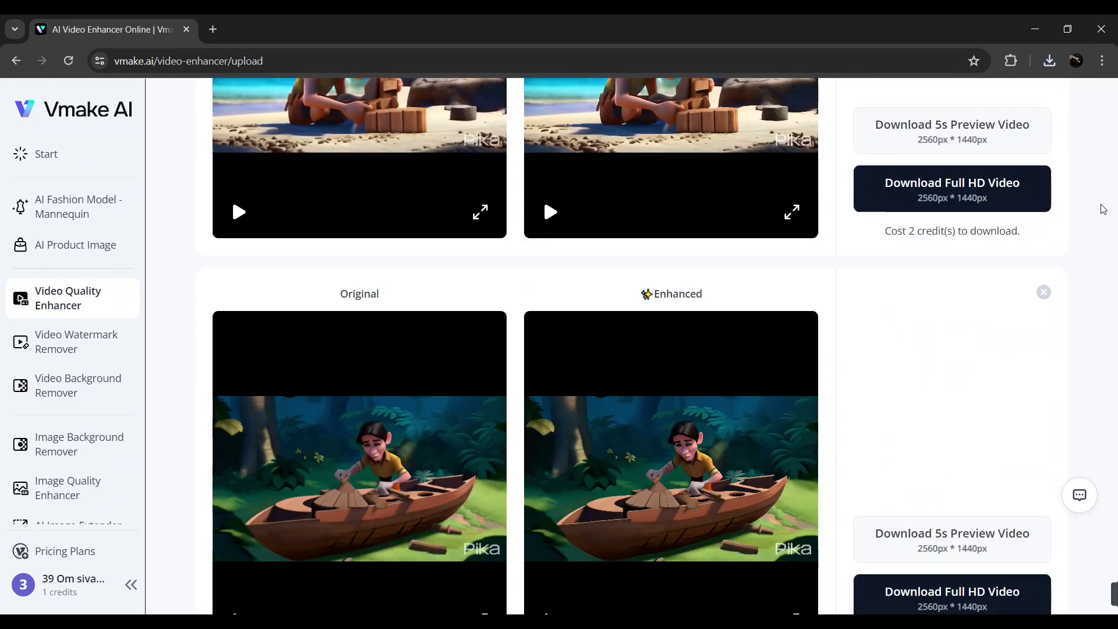
scroll(1103, 208, "down", 10)
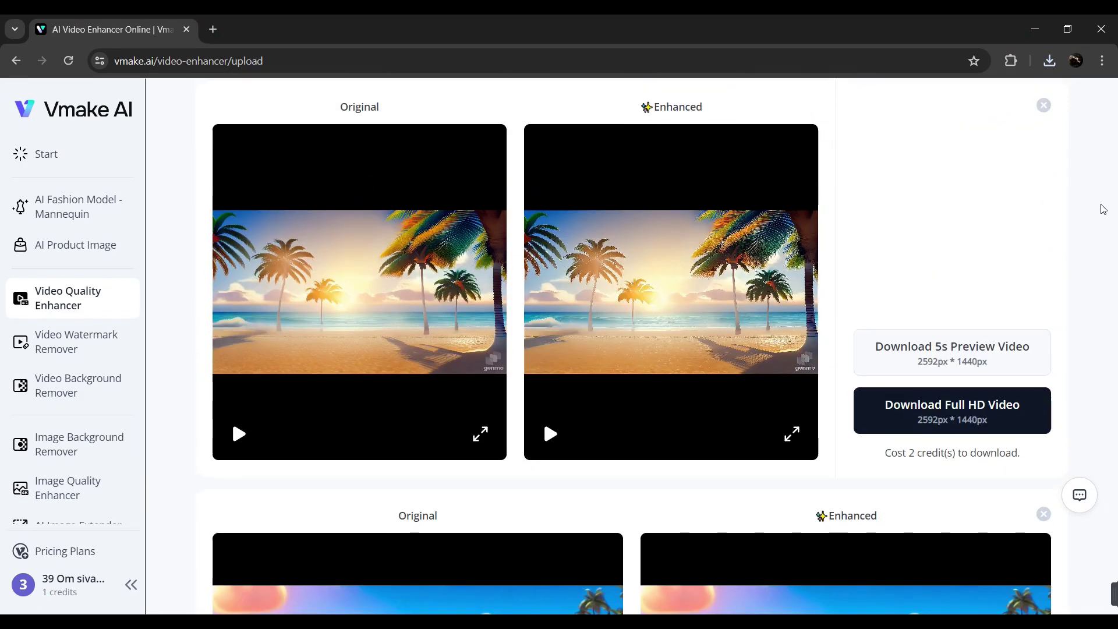
scroll(1103, 209, "up", 12)
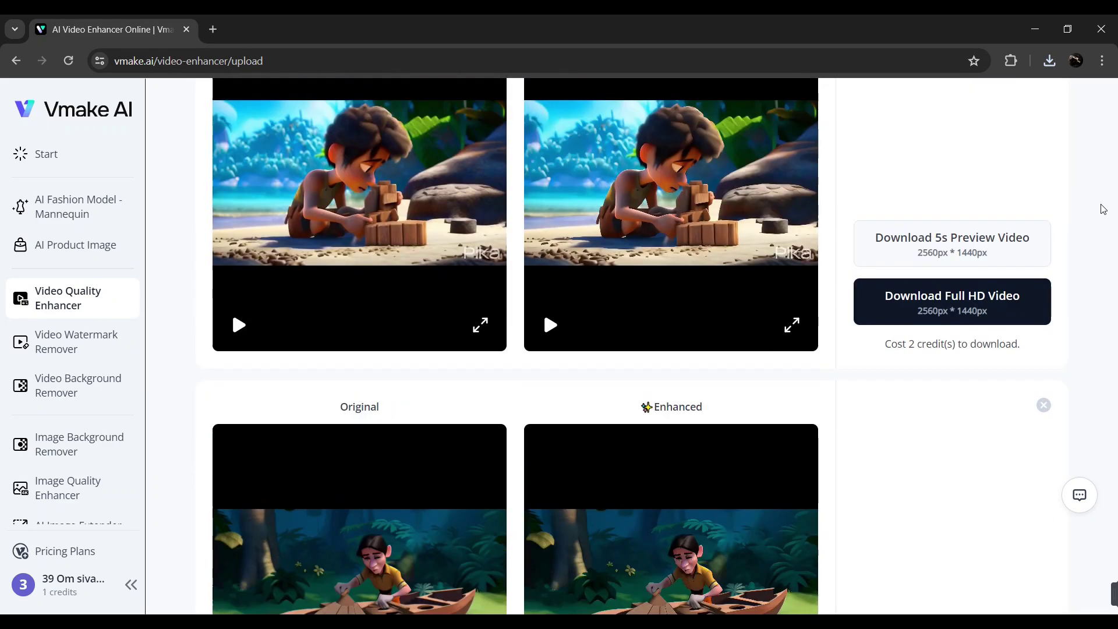
scroll(1103, 208, "up", 10)
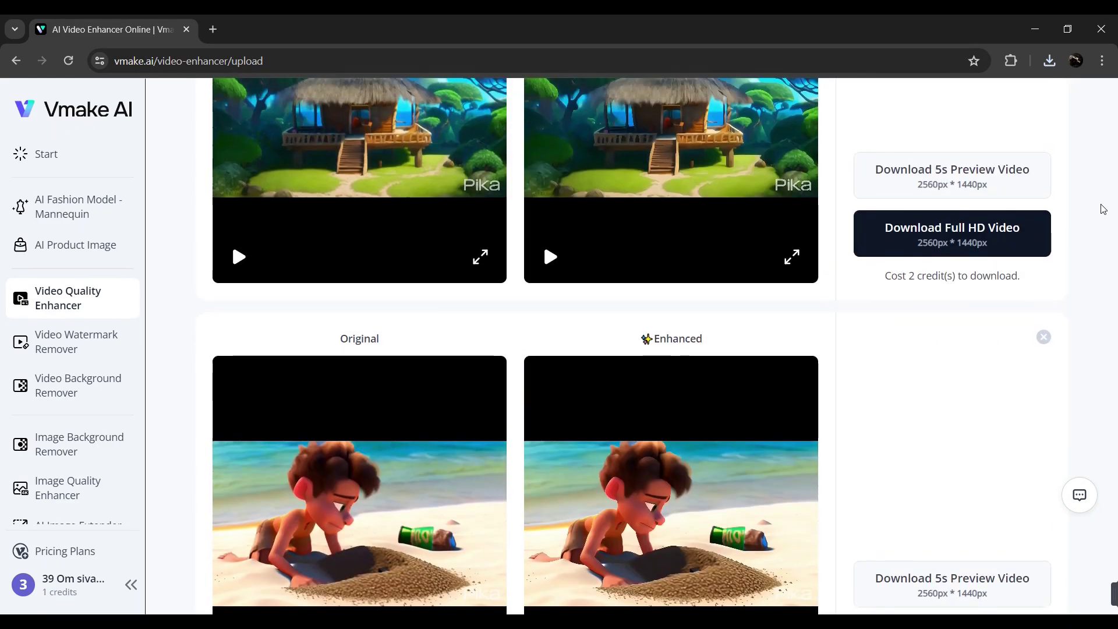
scroll(1103, 208, "up", 12)
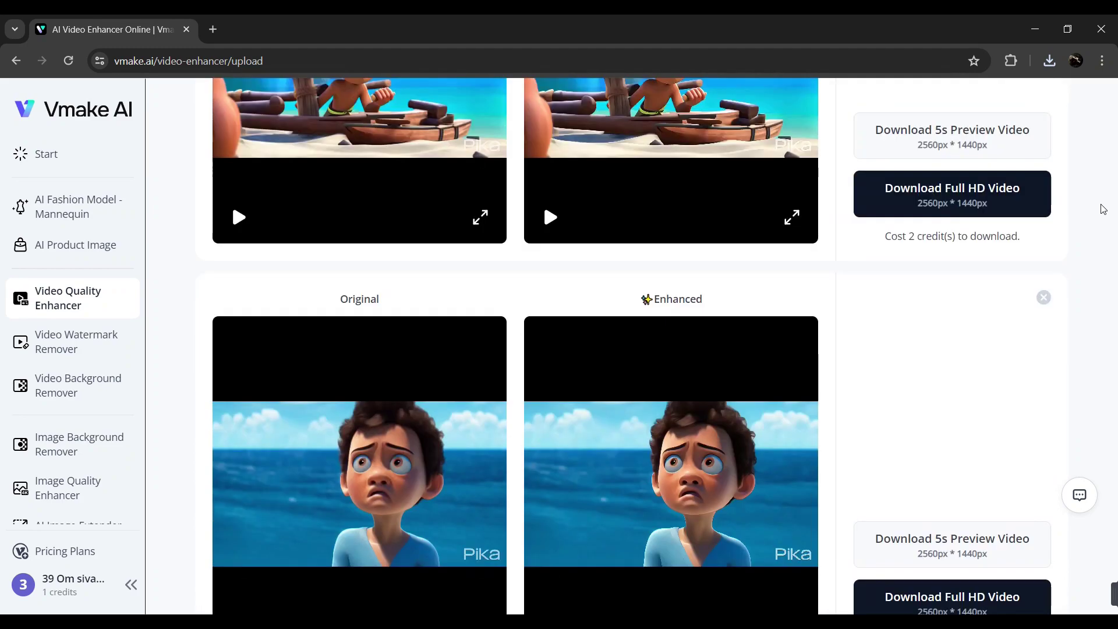
scroll(1102, 208, "up", 1)
scroll(1102, 208, "down", 3)
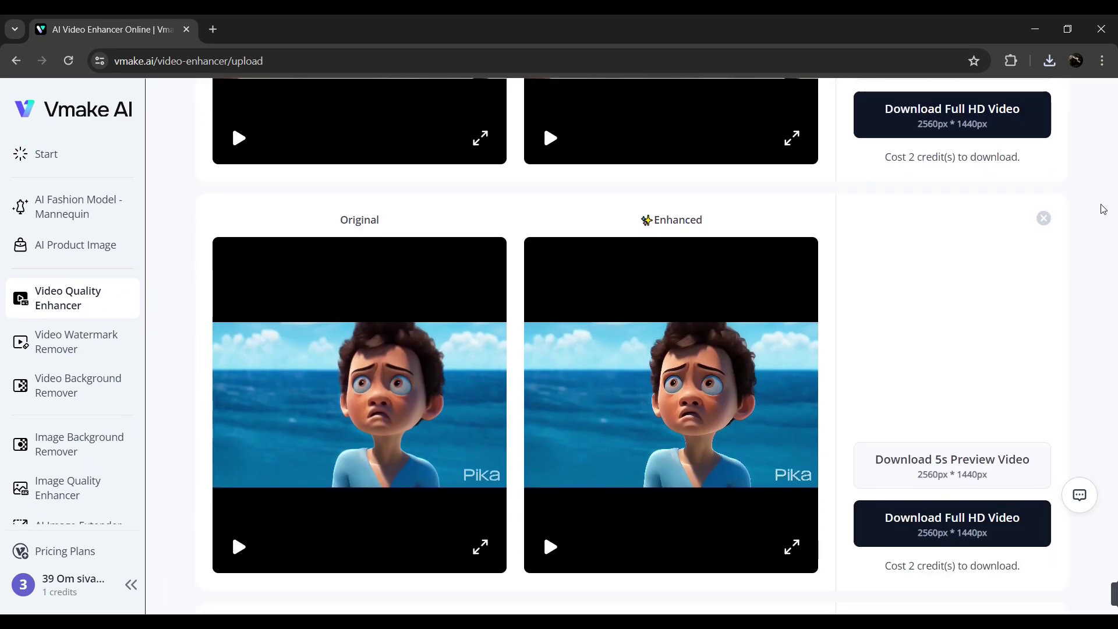
left_click(947, 464)
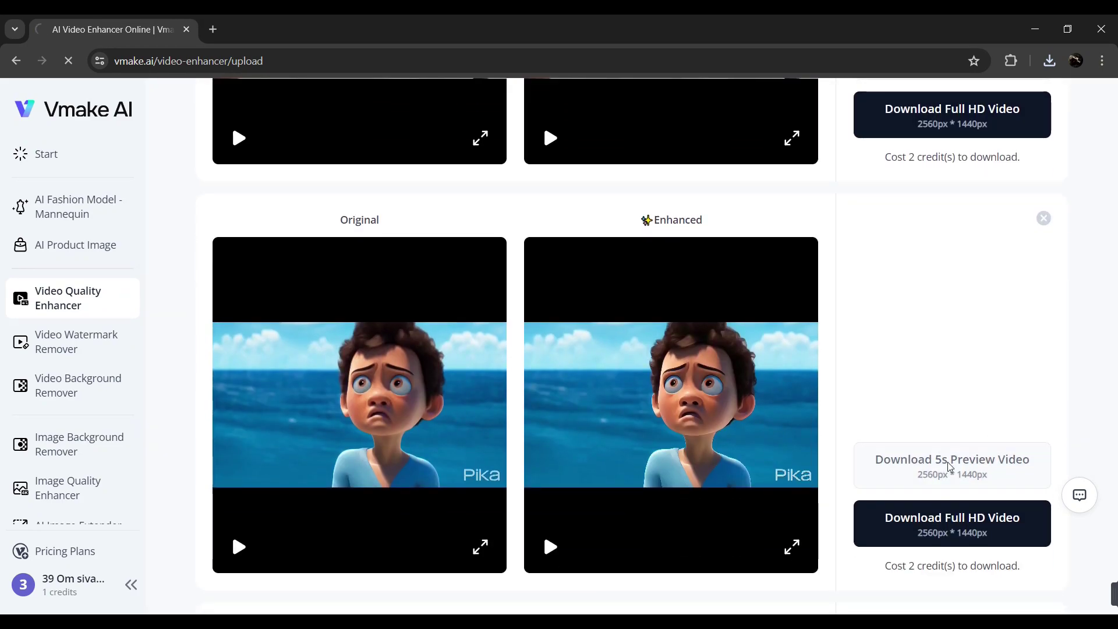